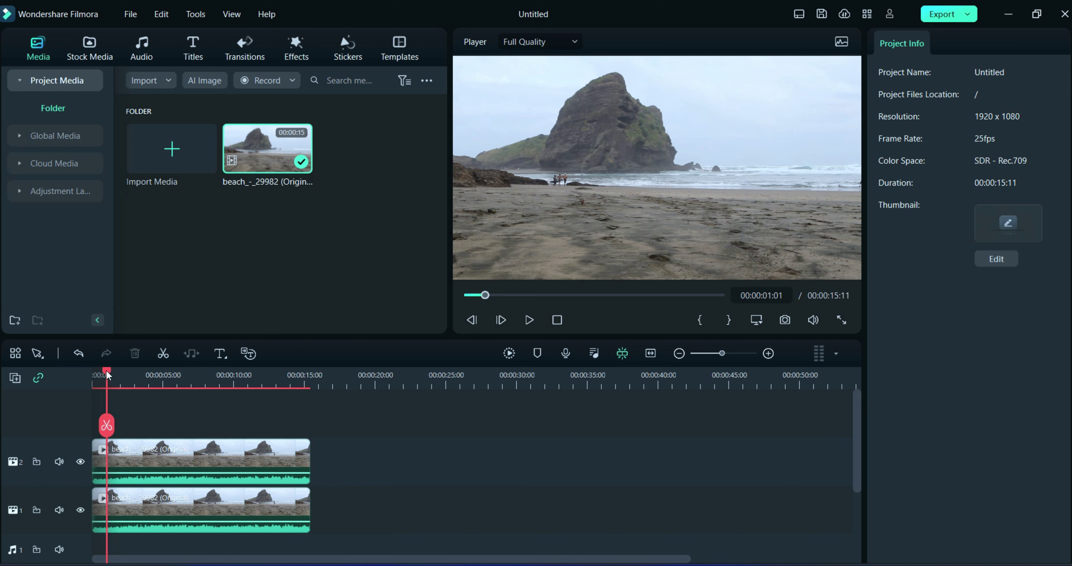
Hide track 1 and apply a circle mask to the track 2 clip at the start of the timeline.
click(81, 509)
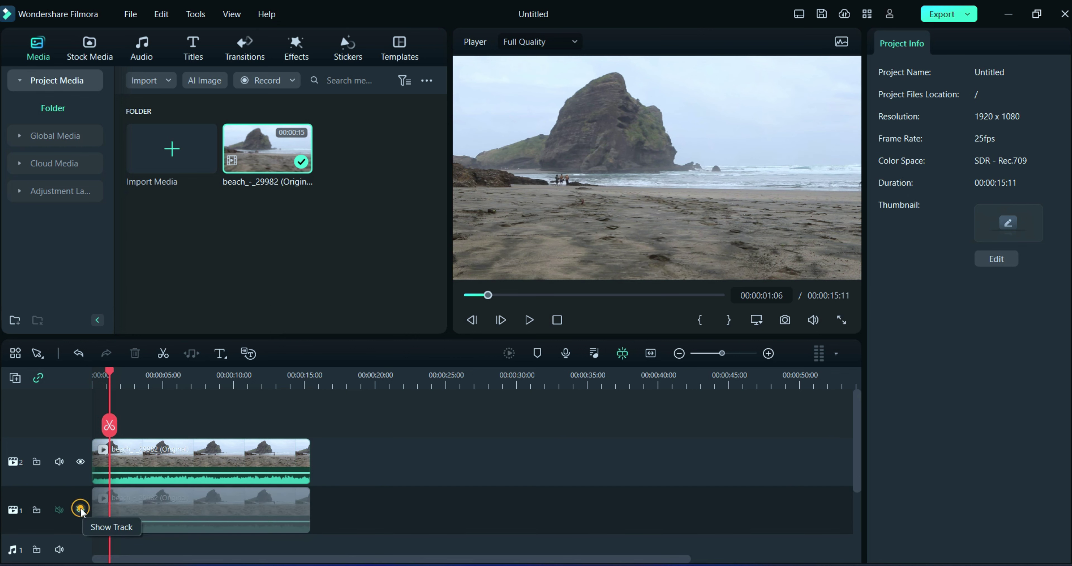
click(133, 464)
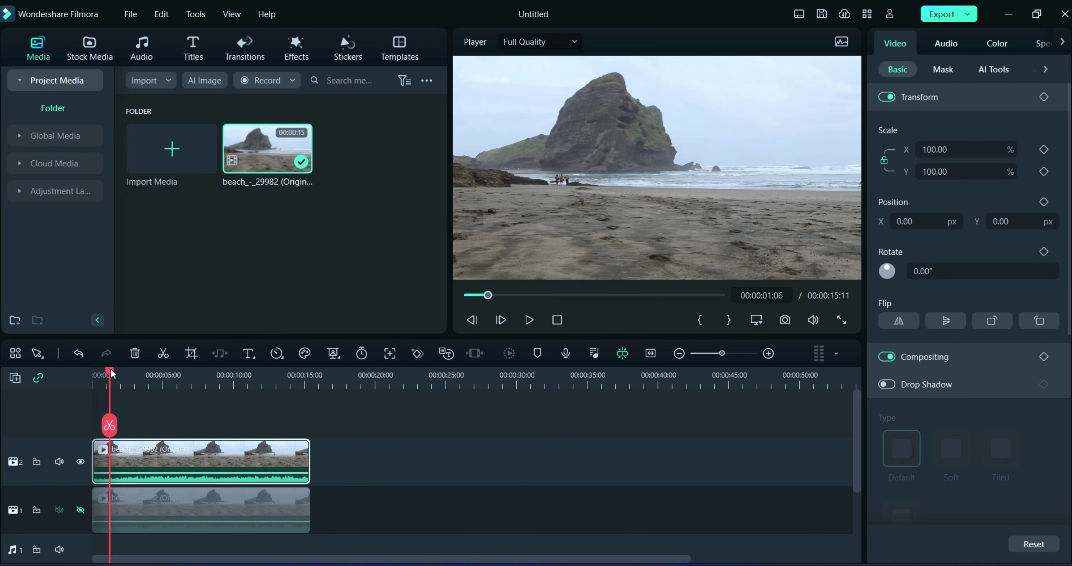
drag(110, 371, 93, 369)
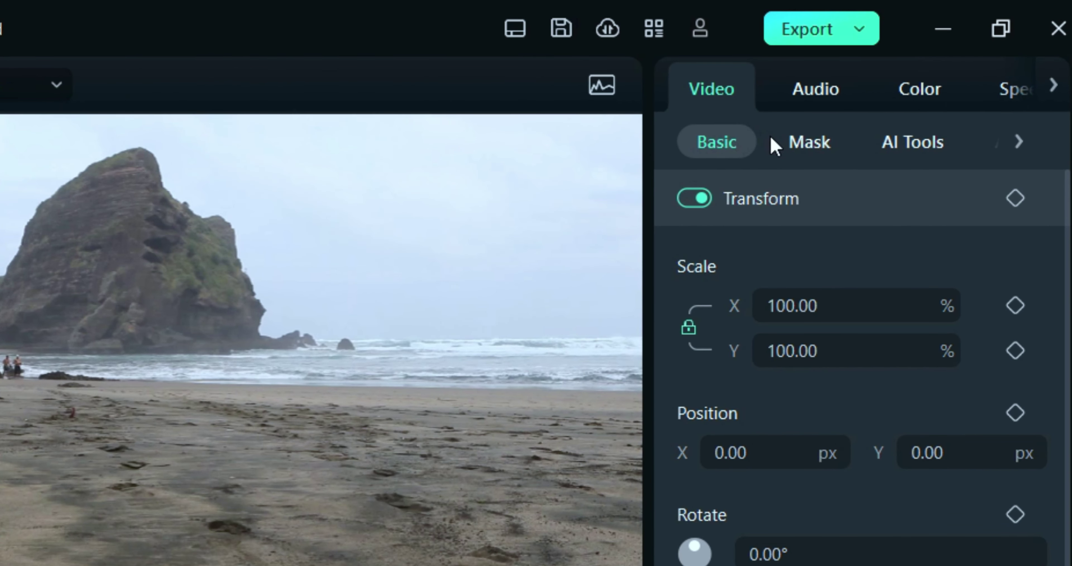
click(796, 142)
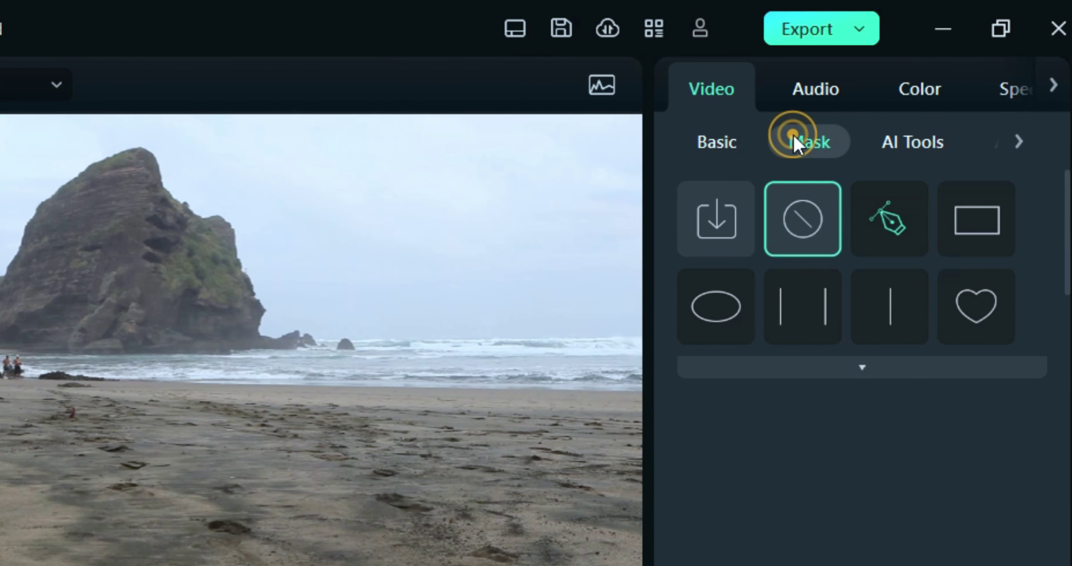
click(716, 310)
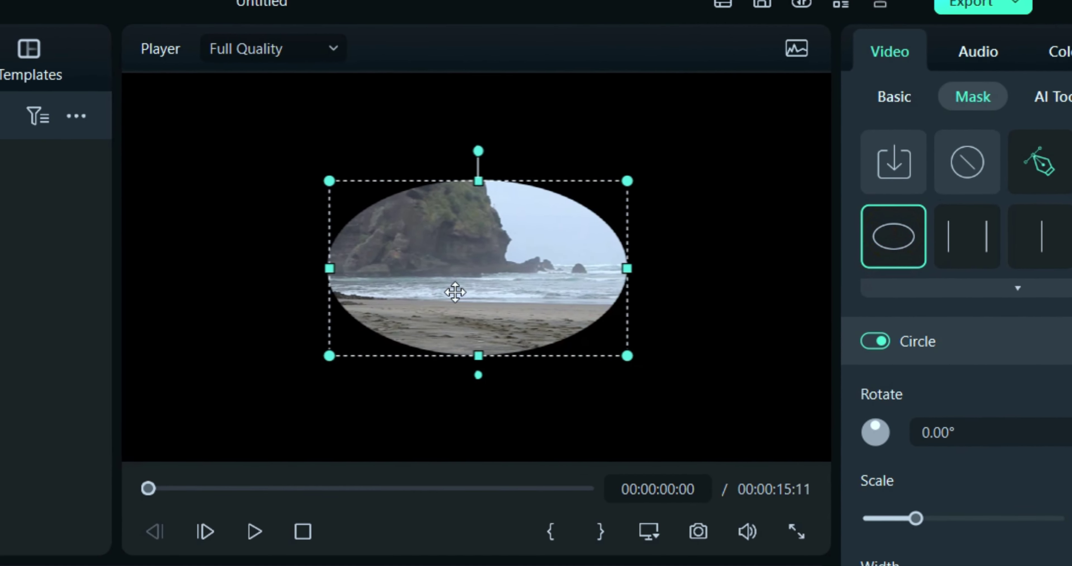
Move the circle mask over the people and resize it to about 24% width and 22% height, at position -506.67, -40.
drag(195, 371, 0, 382)
drag(271, 300, 273, 300)
drag(143, 269, 222, 269)
drag(293, 183, 293, 233)
drag(288, 268, 288, 280)
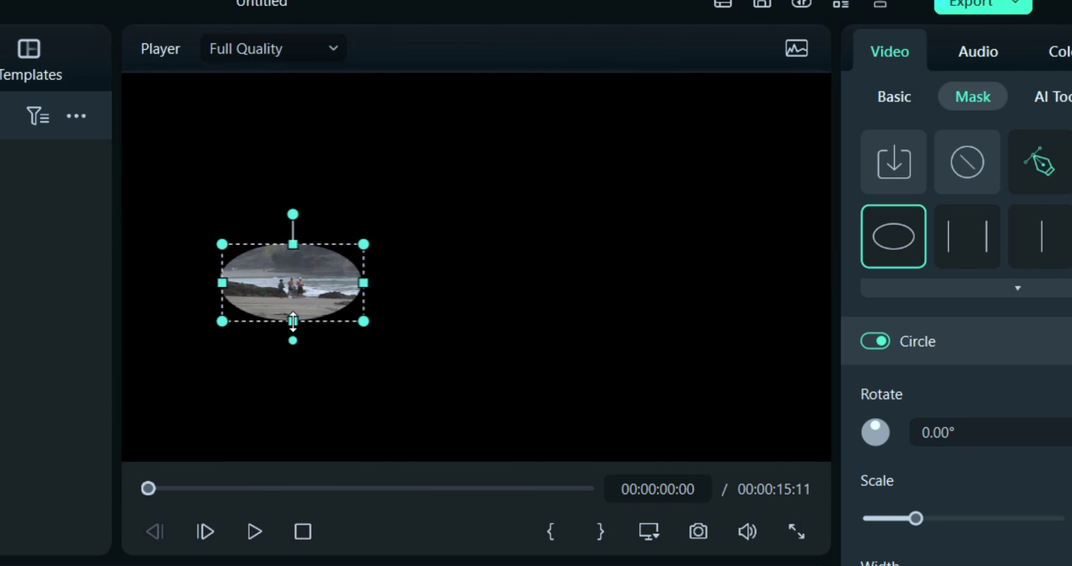
drag(293, 321, 299, 346)
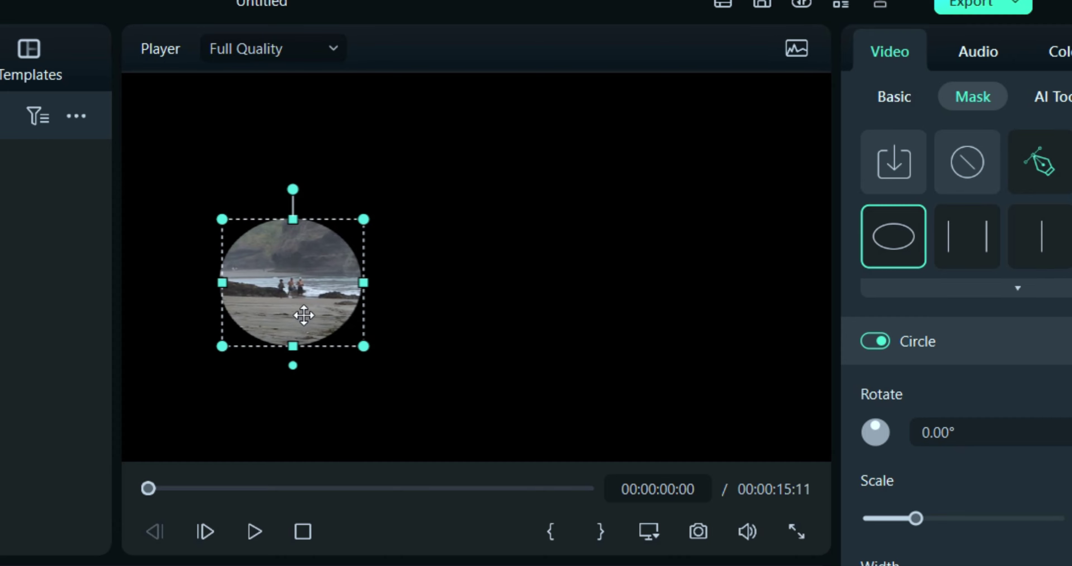
drag(359, 219, 343, 231)
drag(291, 284, 290, 285)
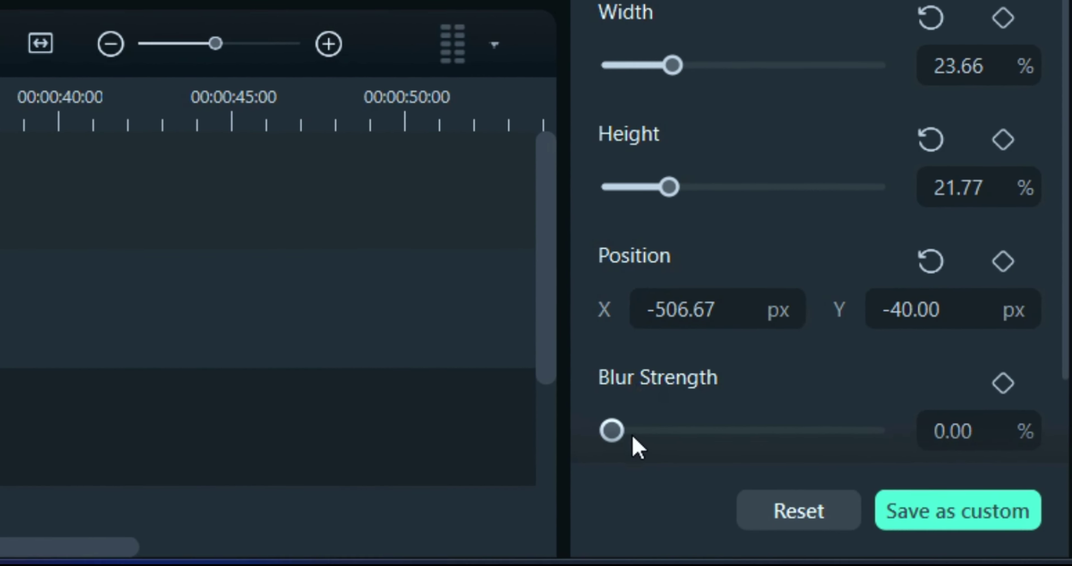
Set the mask's blur strength to 12.5% and add a mask Position keyframe at 00:00:00:00.
drag(672, 502, 686, 500)
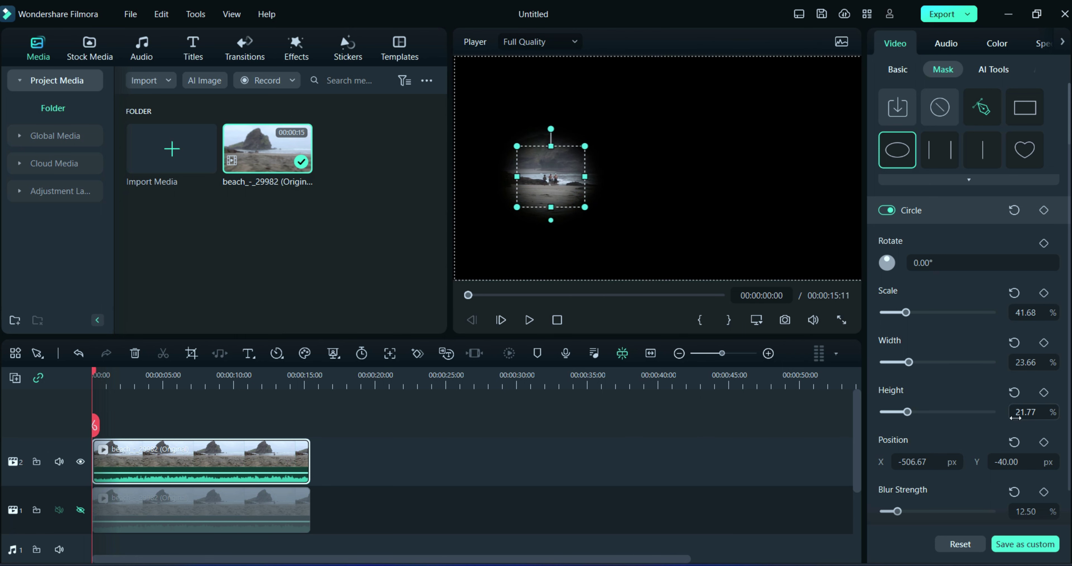
click(1045, 442)
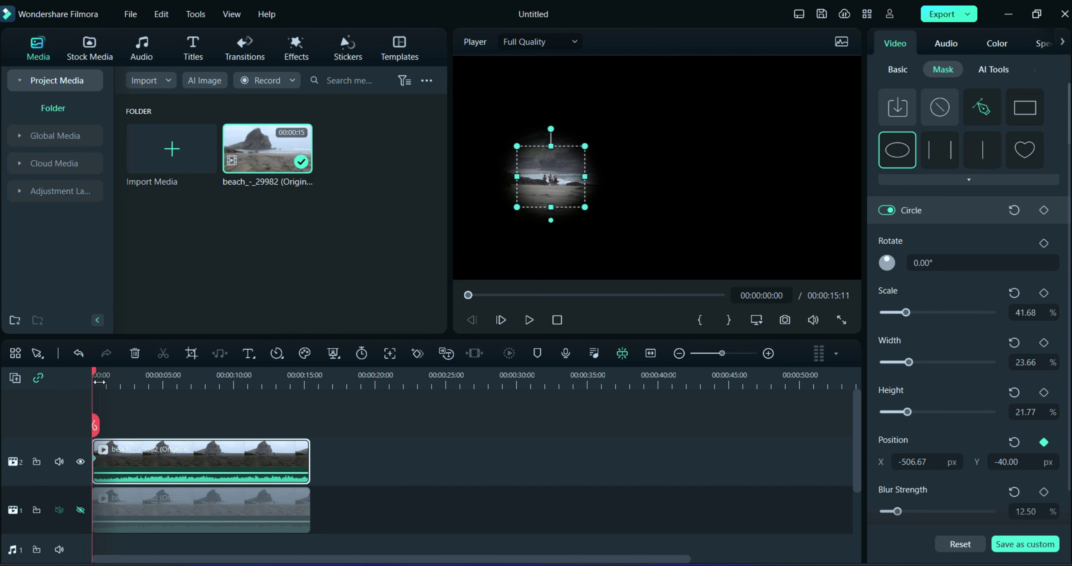
Keyframe the mask's position to follow the people through 00:00:04:22, advancing the clip in short stretches.
drag(94, 376, 103, 376)
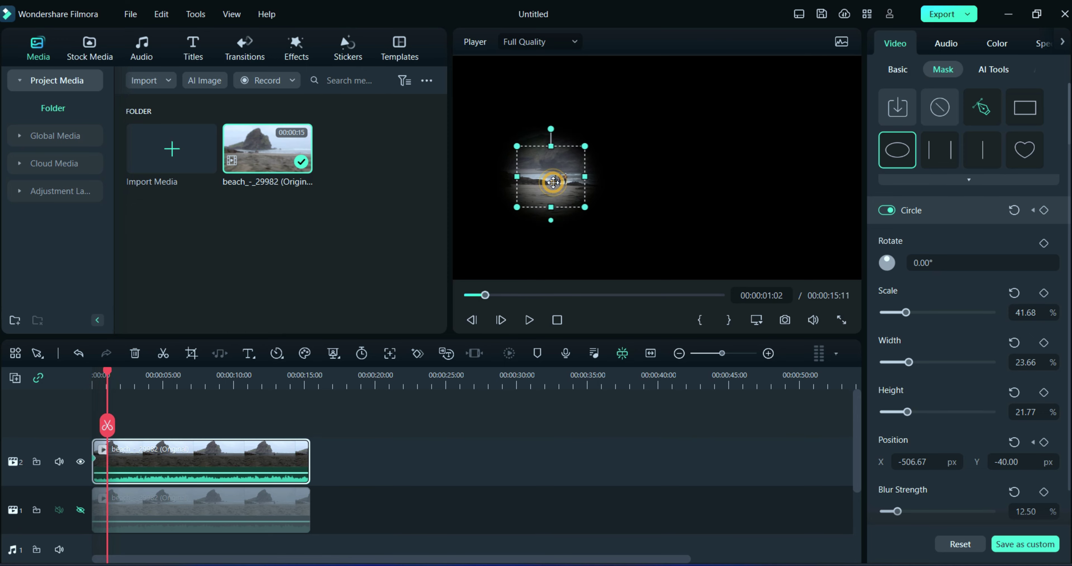
drag(553, 182, 563, 184)
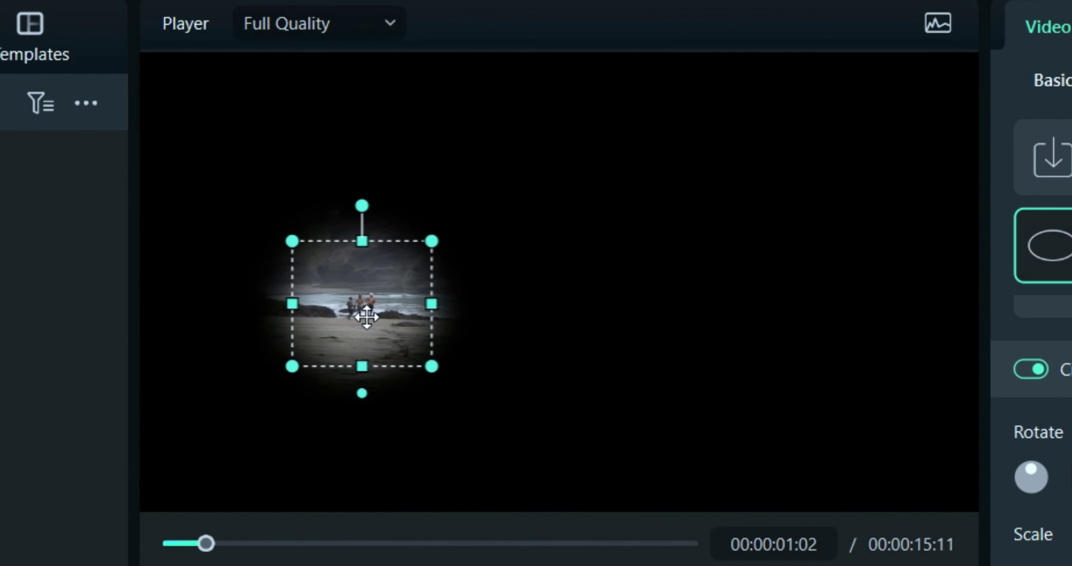
drag(366, 317, 370, 316)
key(space)
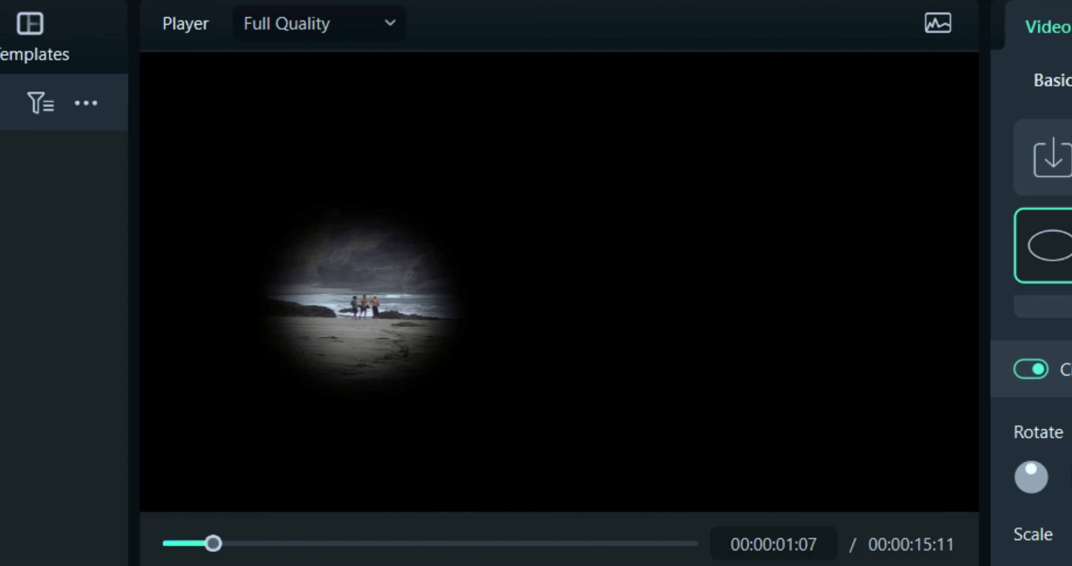
key(space)
key(space)
key(space)
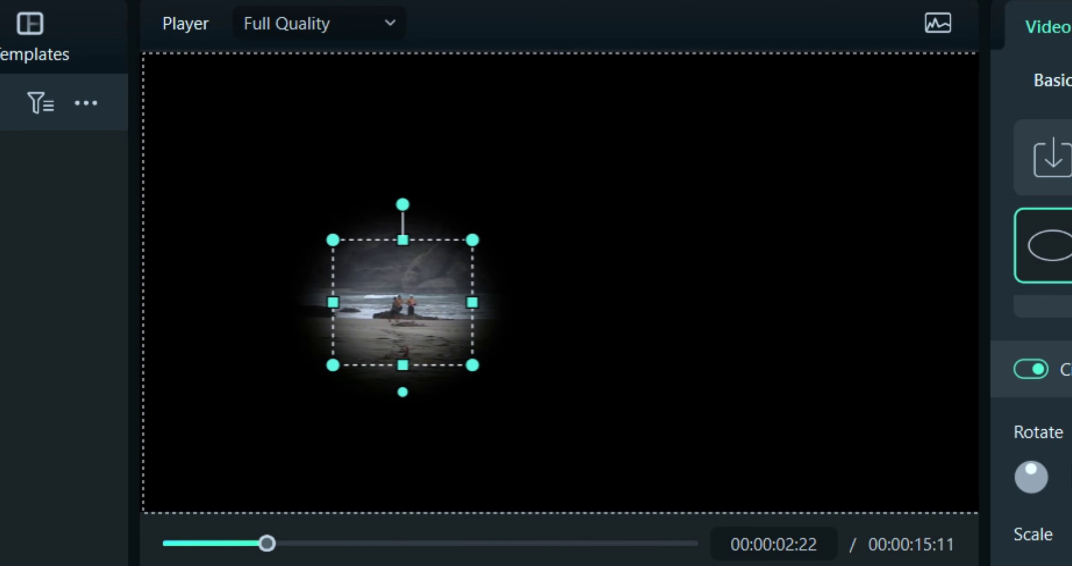
key(space)
key(space)
key(space)
key(space)
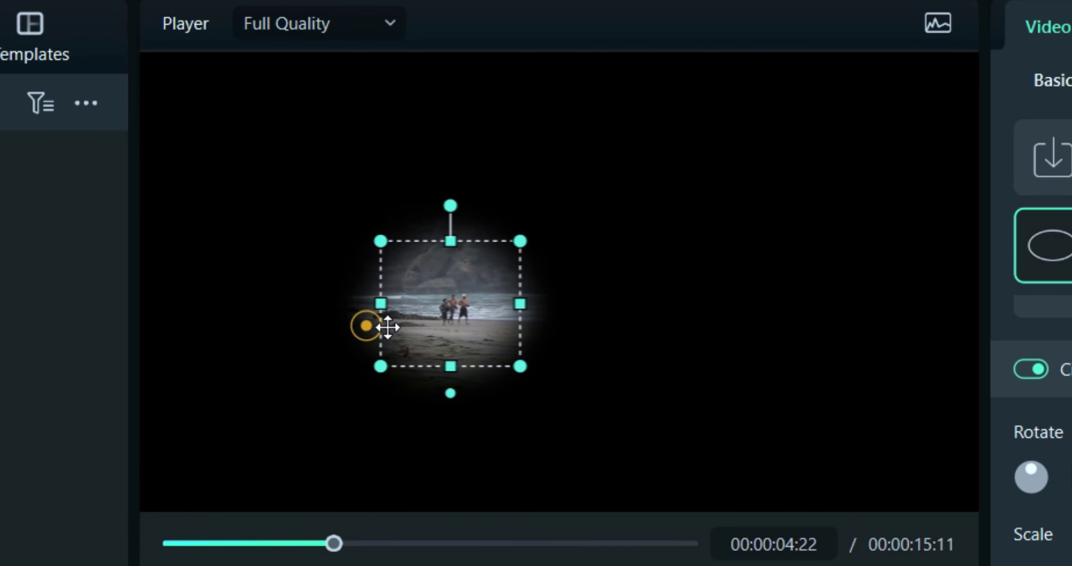
Continue moving the mask along with the people to add position keyframes through 00:00:08:19.
key(space)
key(space)
drag(475, 315, 527, 334)
key(space)
key(space)
key(space)
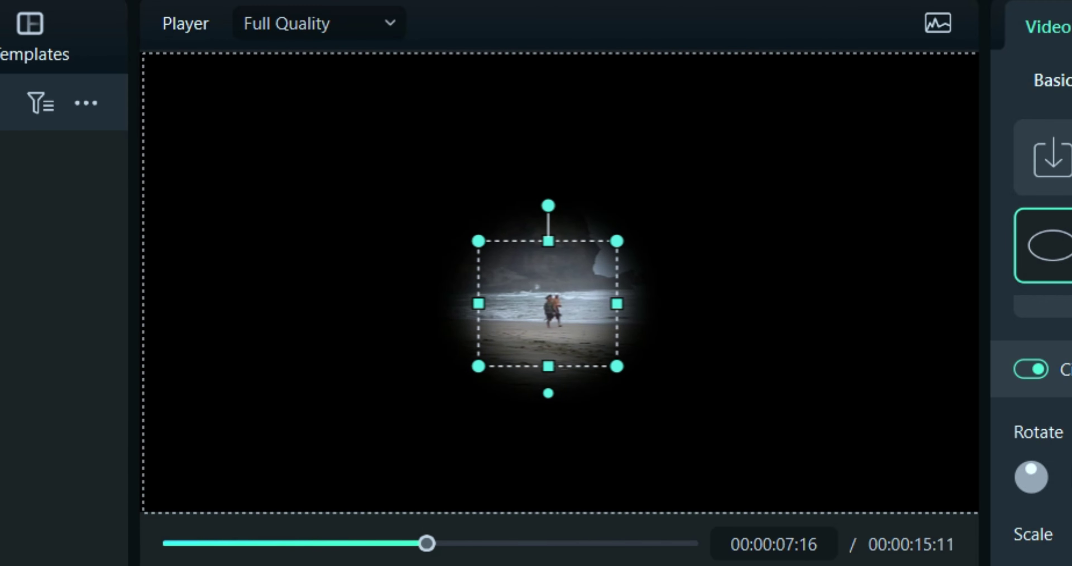
key(space)
key(space)
click(574, 317)
key(space)
key(space)
click(575, 318)
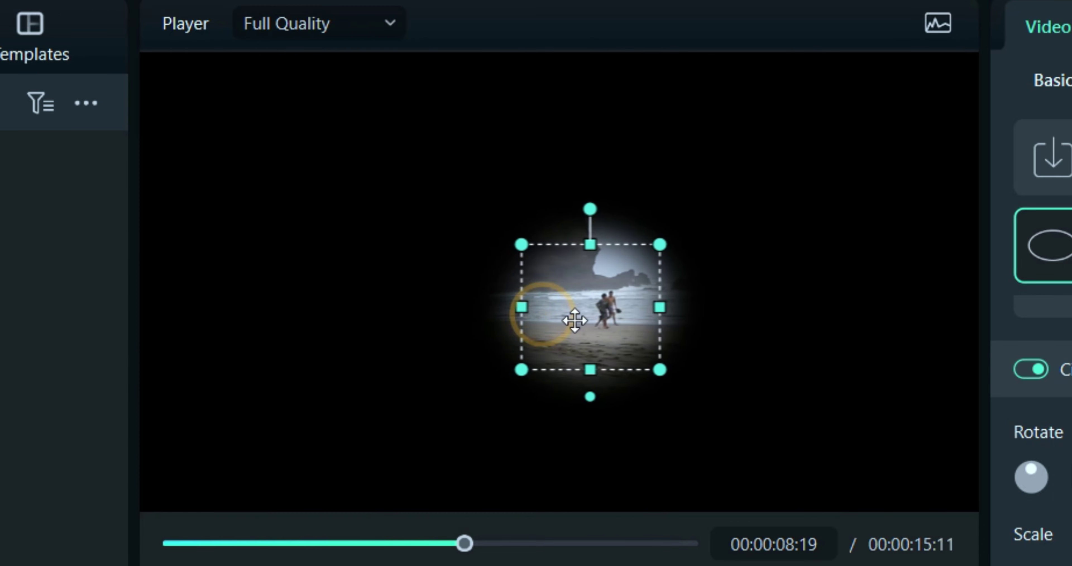
Reposition the mask over the running people at short intervals through 00:00:10:15.
drag(574, 318, 689, 354)
key(space)
key(space)
key(space)
key(space)
key(space)
key(space)
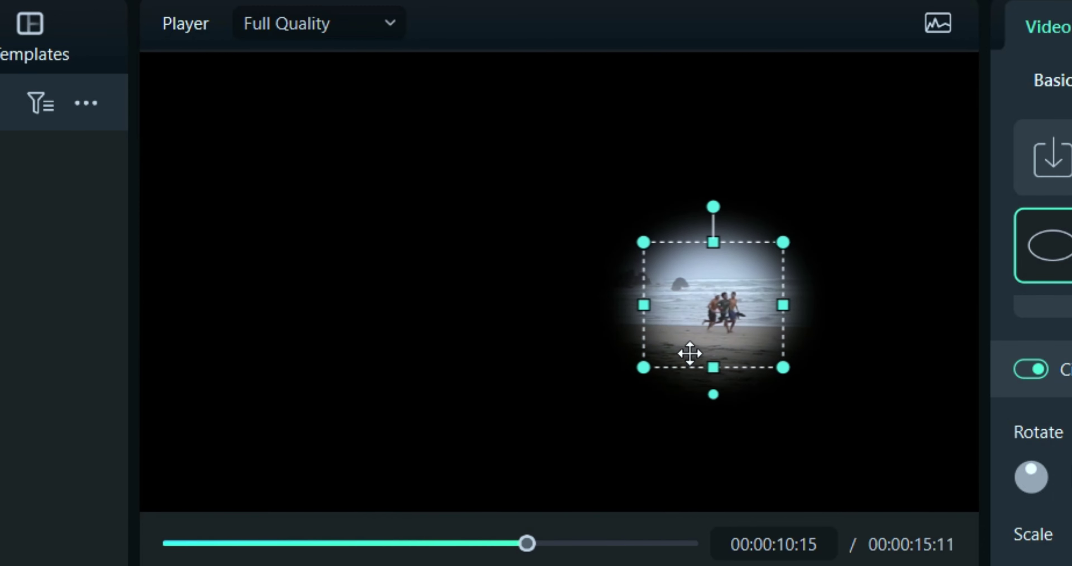
Follow the people to the frame's edge with the mask, ending with a position keyframe of 911.78, -72 at 00:00:13:12.
key(space)
drag(744, 327, 803, 353)
key(space)
key(space)
key(space)
key(space)
key(space)
key(space)
drag(871, 354, 985, 327)
key(space)
key(space)
key(space)
key(space)
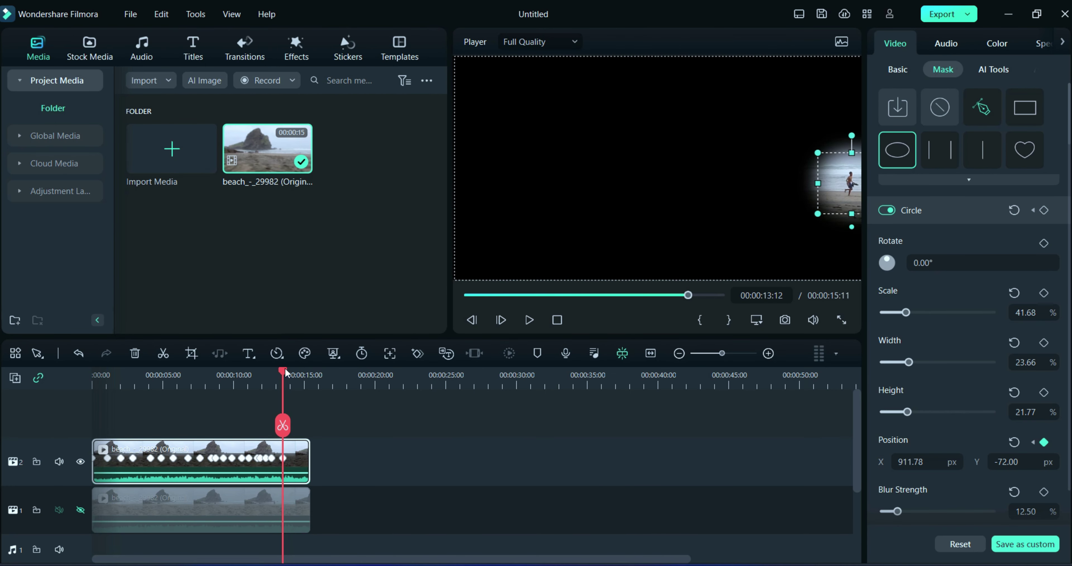
Check the clip's remaining frames up to 00:00:14:21 and invert the circle mask.
drag(286, 372, 290, 371)
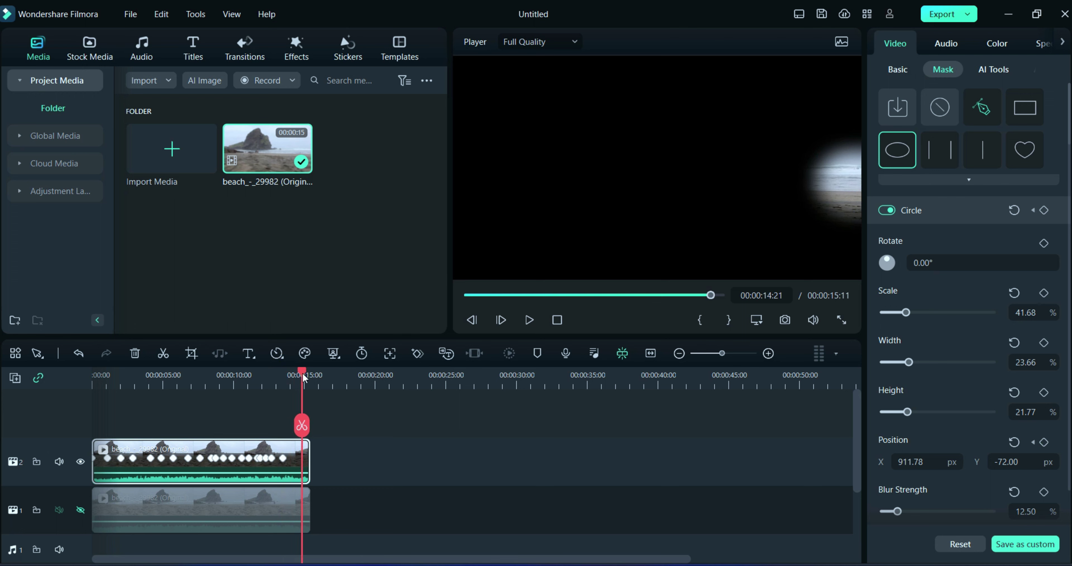
scroll(1011, 479, down, 1)
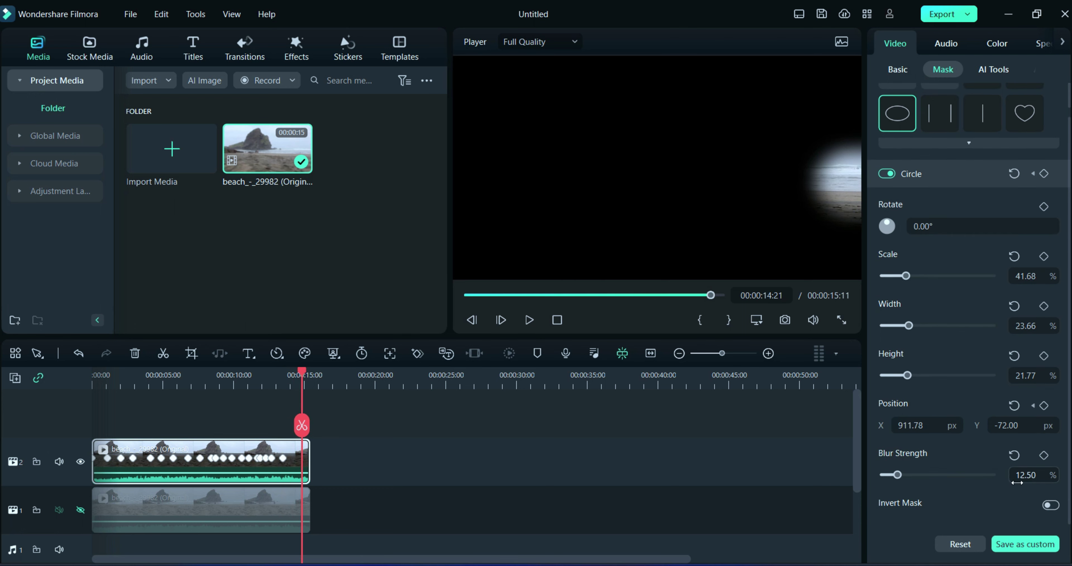
click(1050, 506)
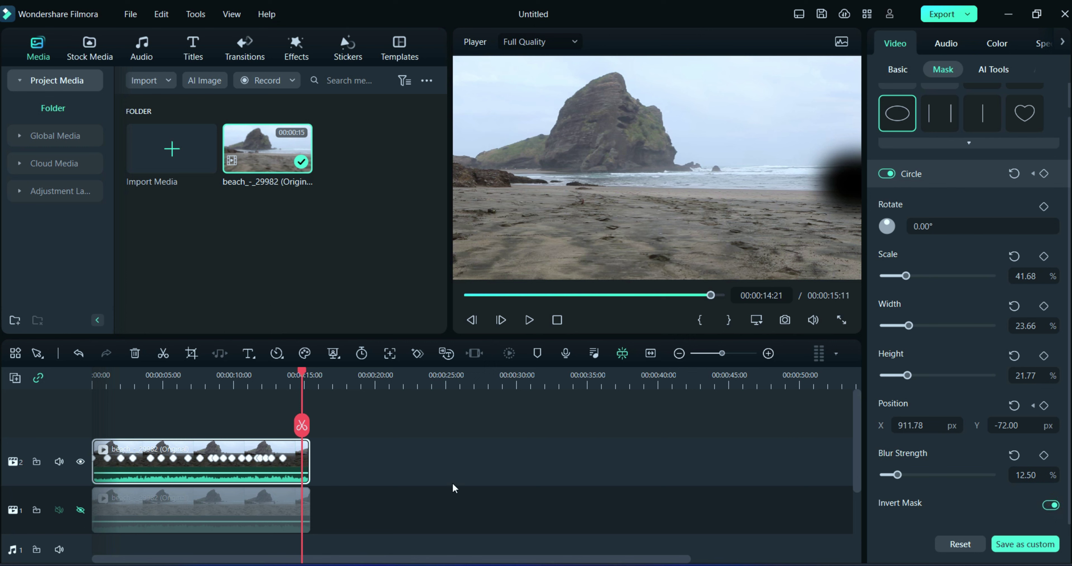
Play the clip from the start to check that the inverted mask keeps the people covered, then stop playback.
drag(303, 375, 36, 425)
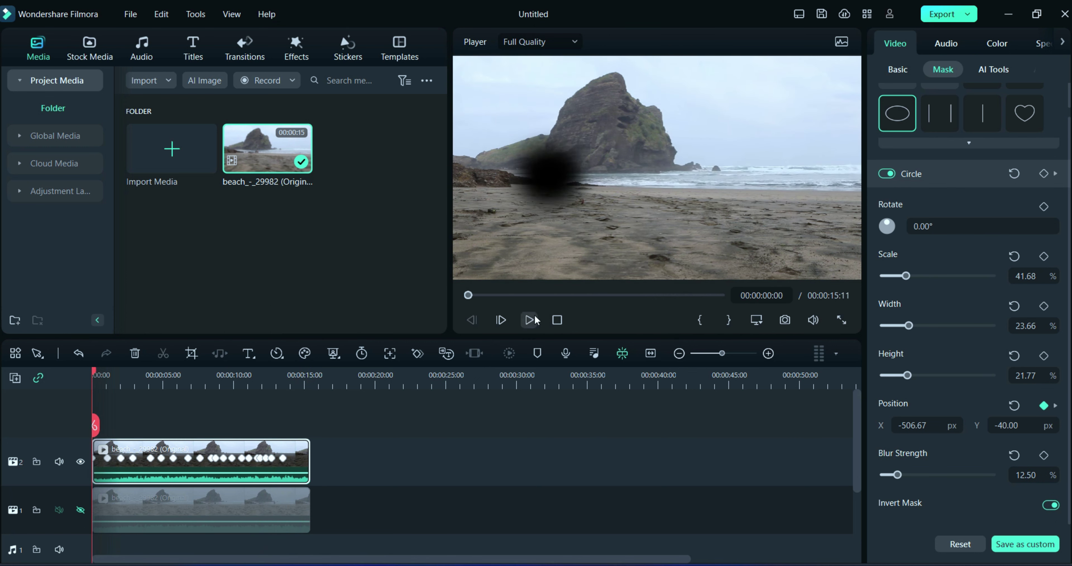
click(526, 319)
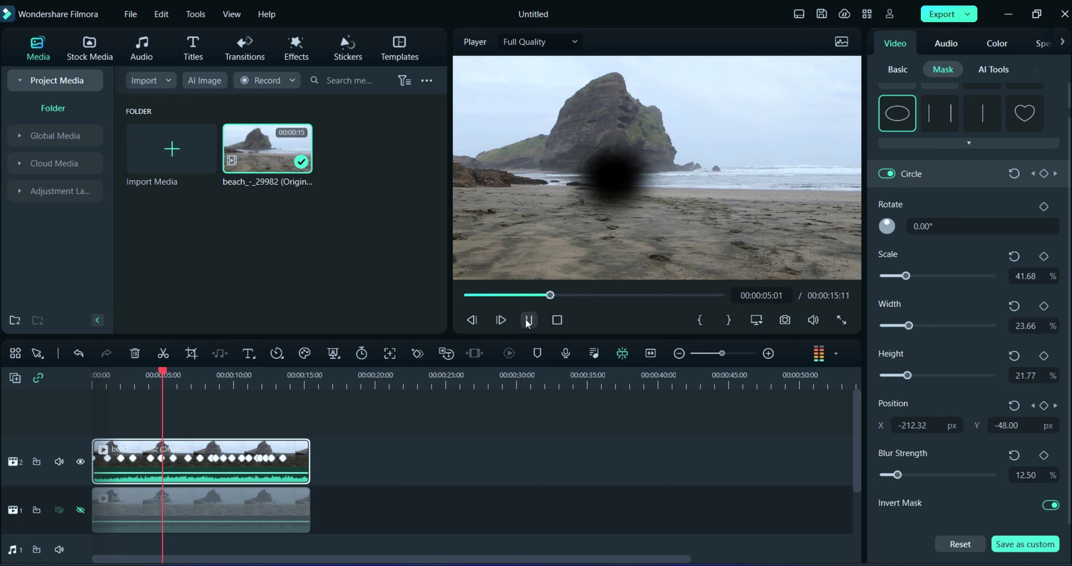
click(557, 320)
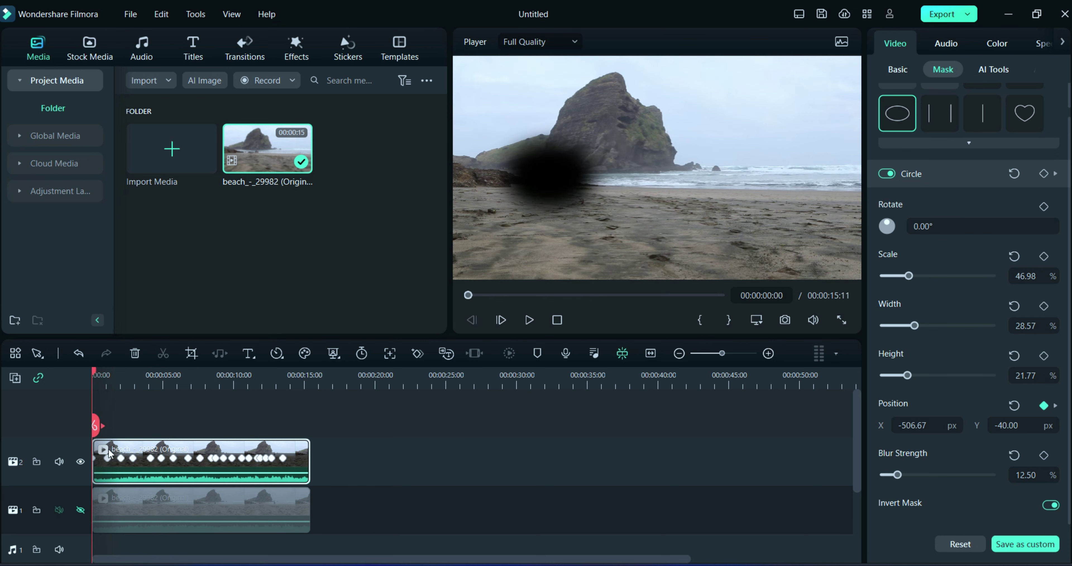
Show track 1 again and split its clip at 00:00:10:06.
click(129, 500)
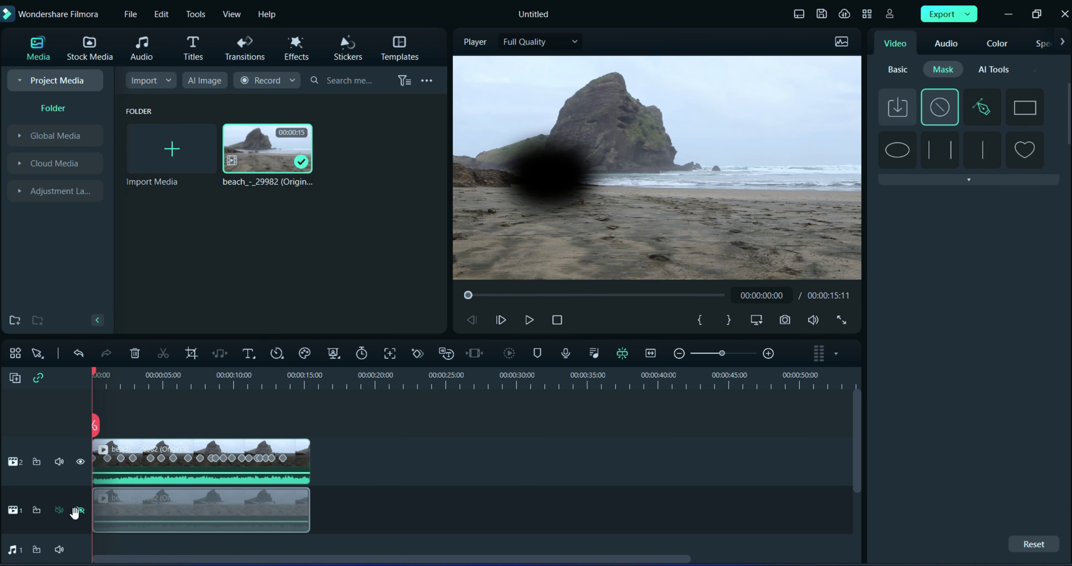
click(80, 510)
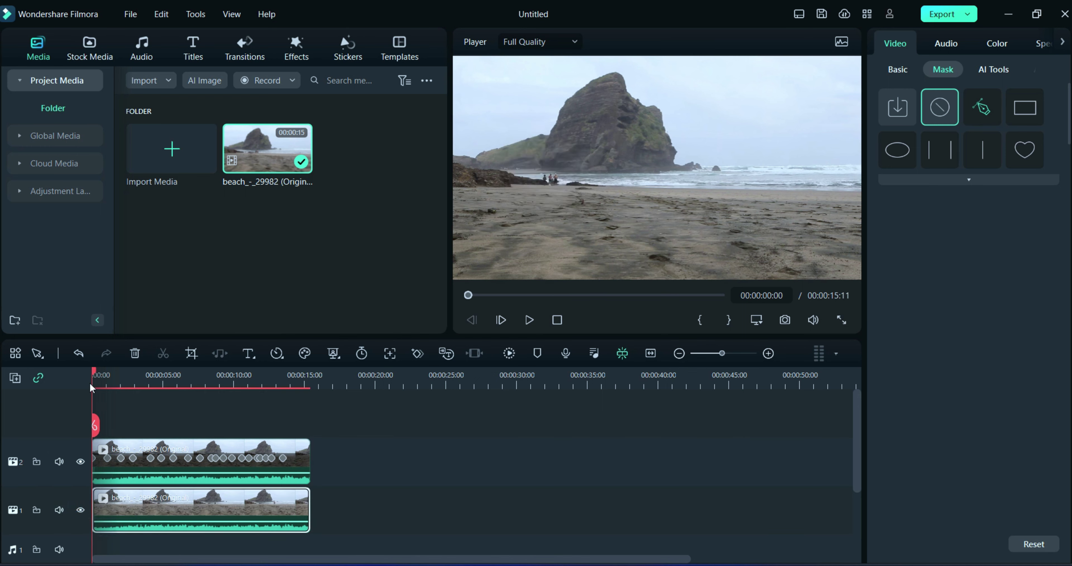
drag(94, 376, 138, 437)
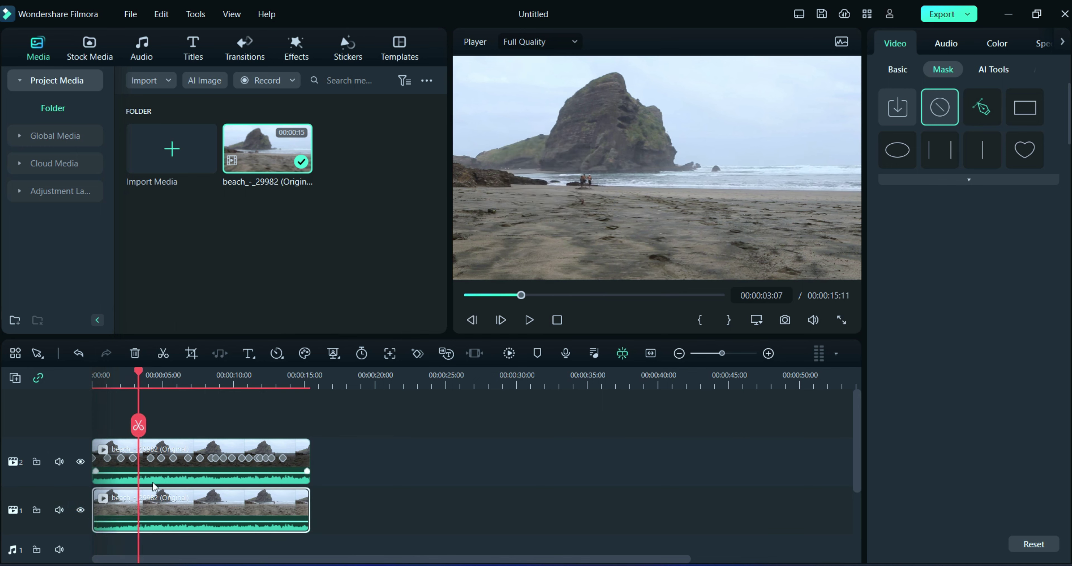
drag(139, 378, 238, 471)
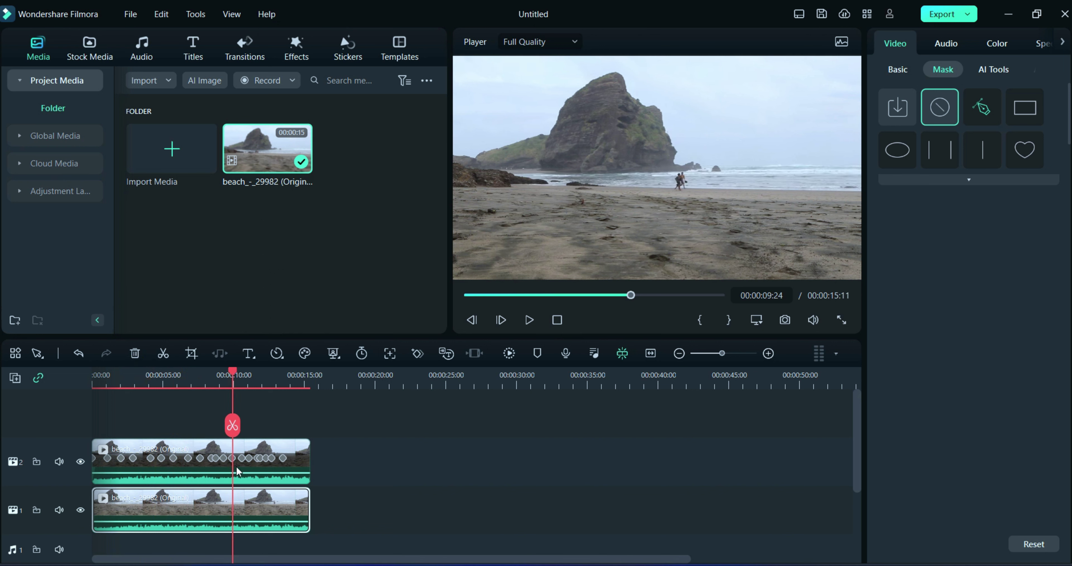
click(236, 425)
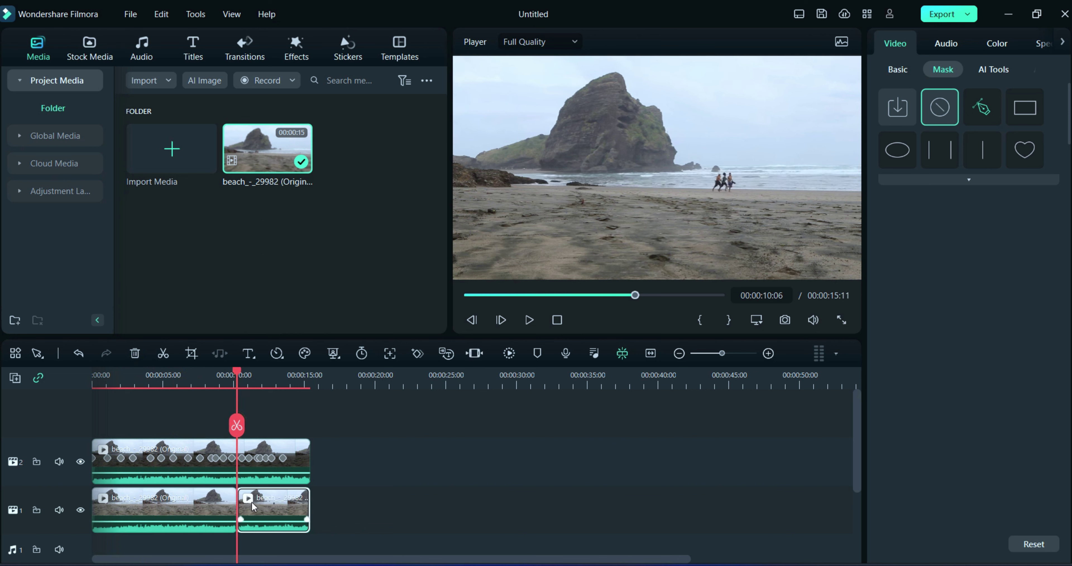
Swap the two track 1 pieces so the shorter one comes first, and play the result from the start.
drag(251, 507, 368, 507)
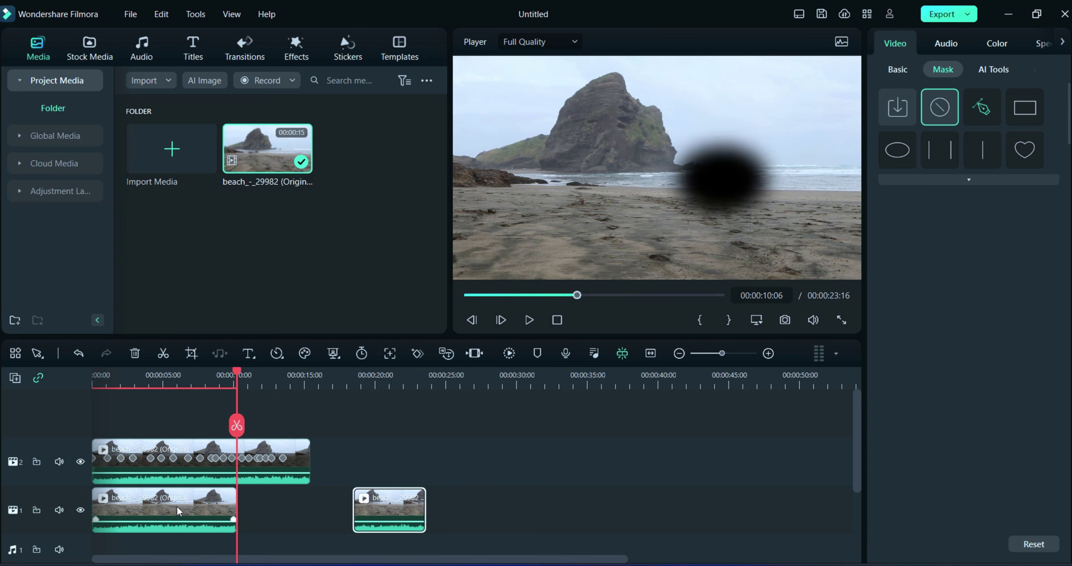
drag(178, 511, 260, 515)
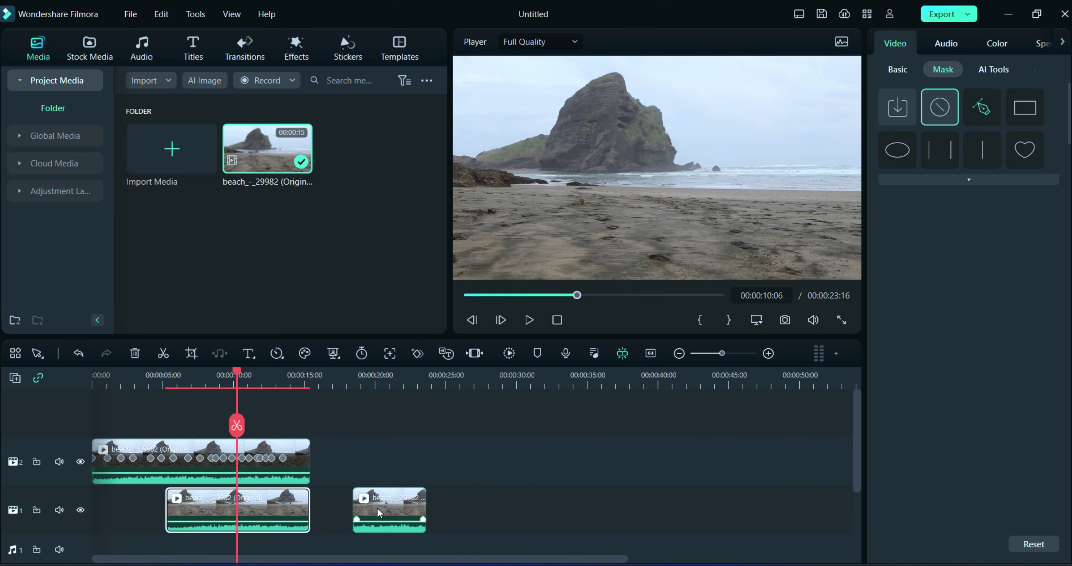
drag(378, 507, 96, 514)
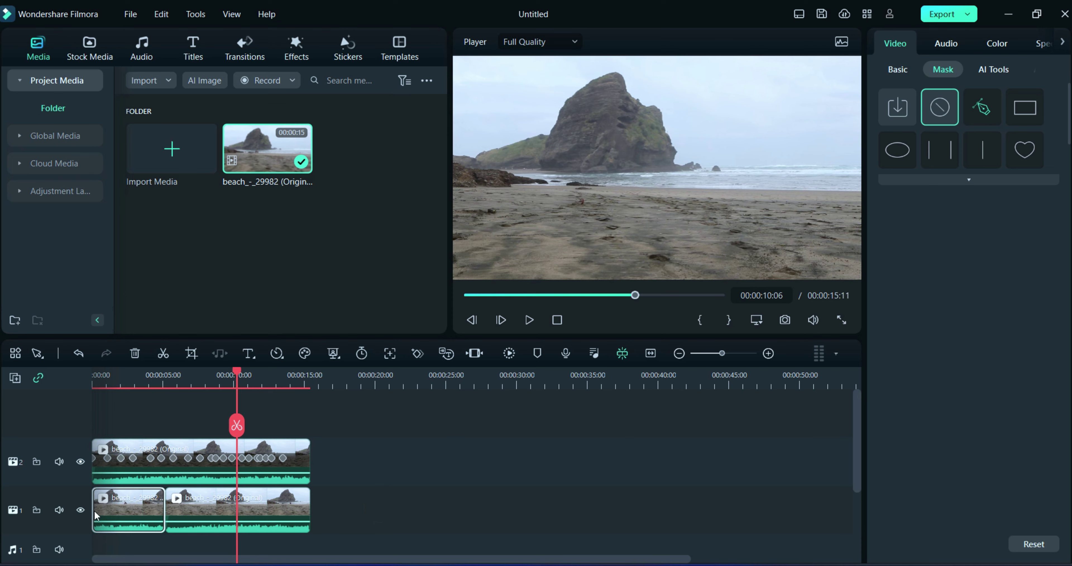
drag(240, 375, 53, 427)
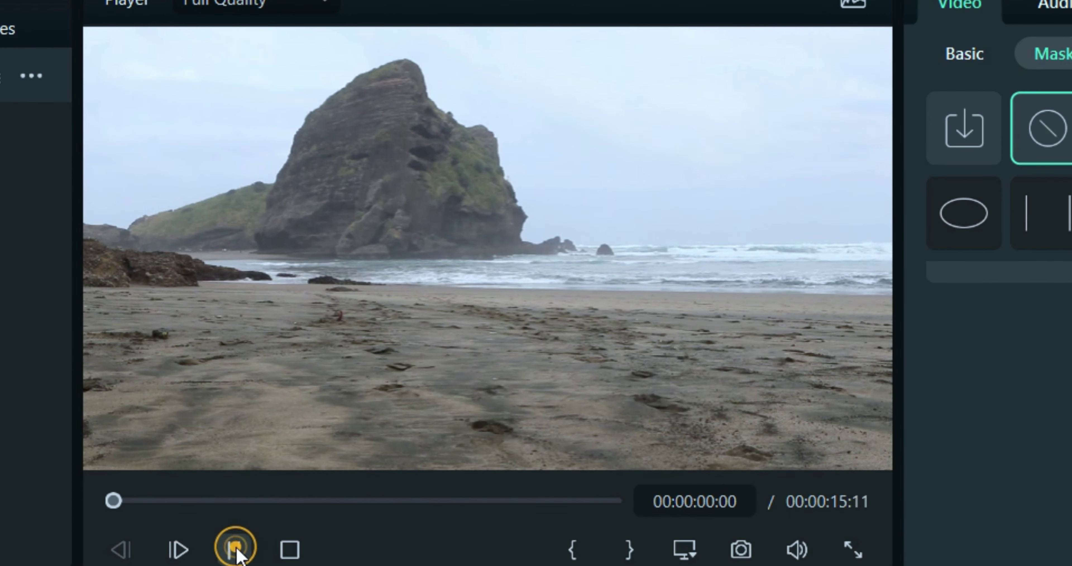
click(235, 548)
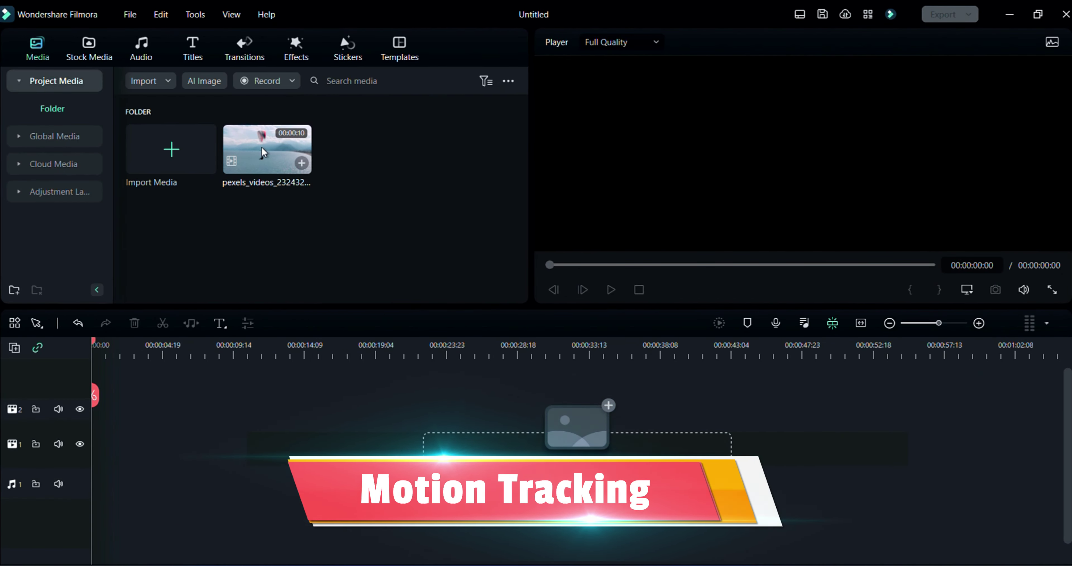
Place the paragliding clip at the start of track 1 and play it through to about 00:00:06:21.
drag(262, 152, 137, 474)
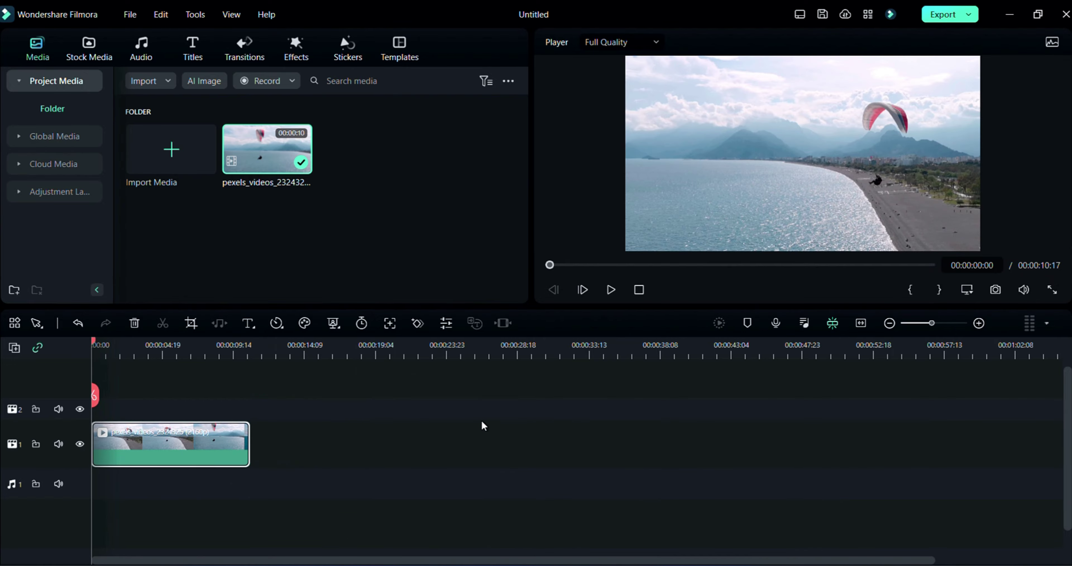
click(612, 290)
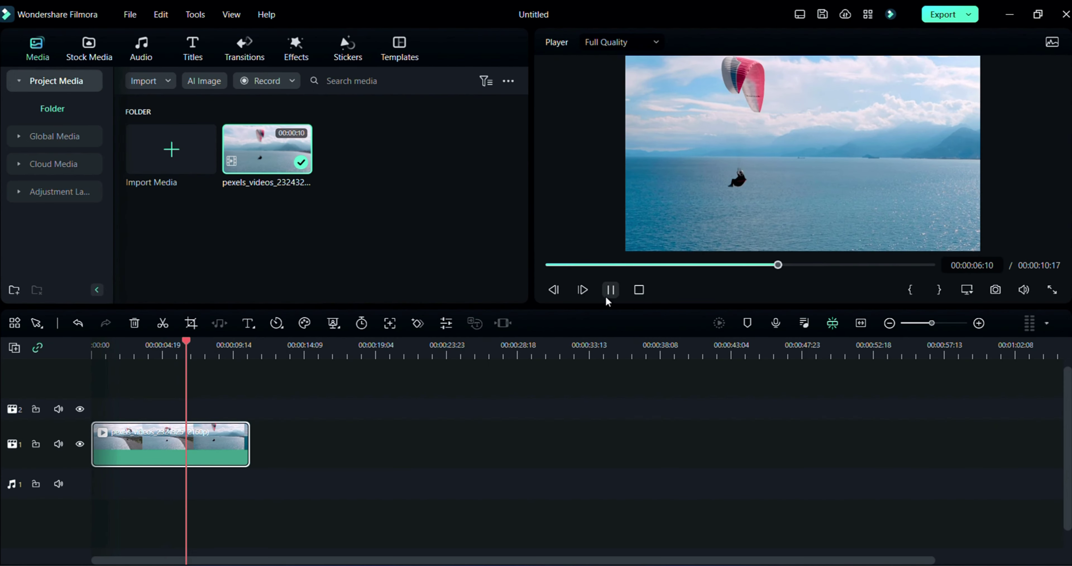
click(214, 539)
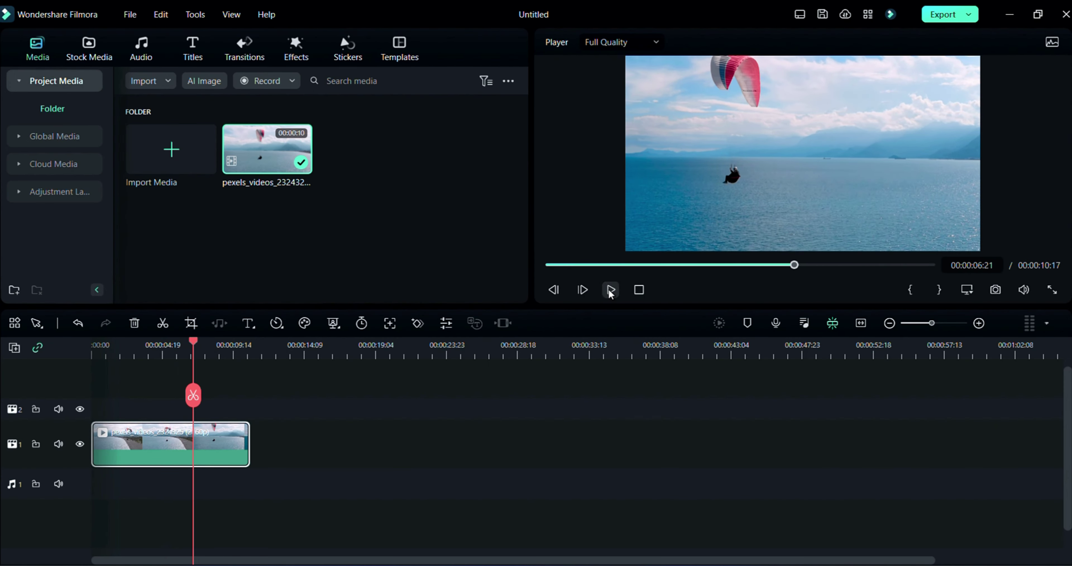
Turn on motion tracking for the paragliding clip, enlarge the preview, and centre the tracking box on the hanging pilot.
double_click(222, 441)
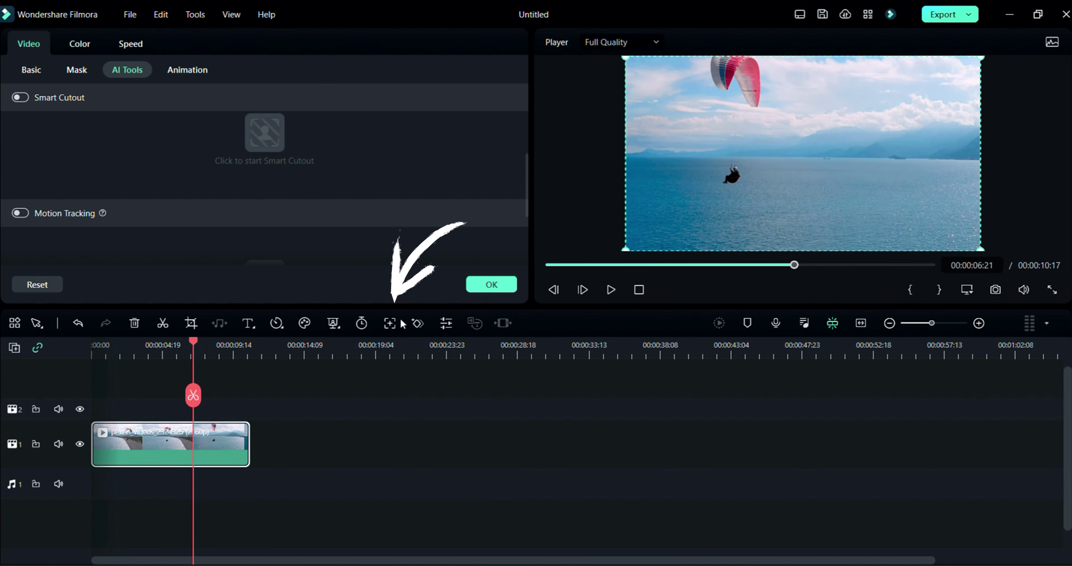
click(389, 323)
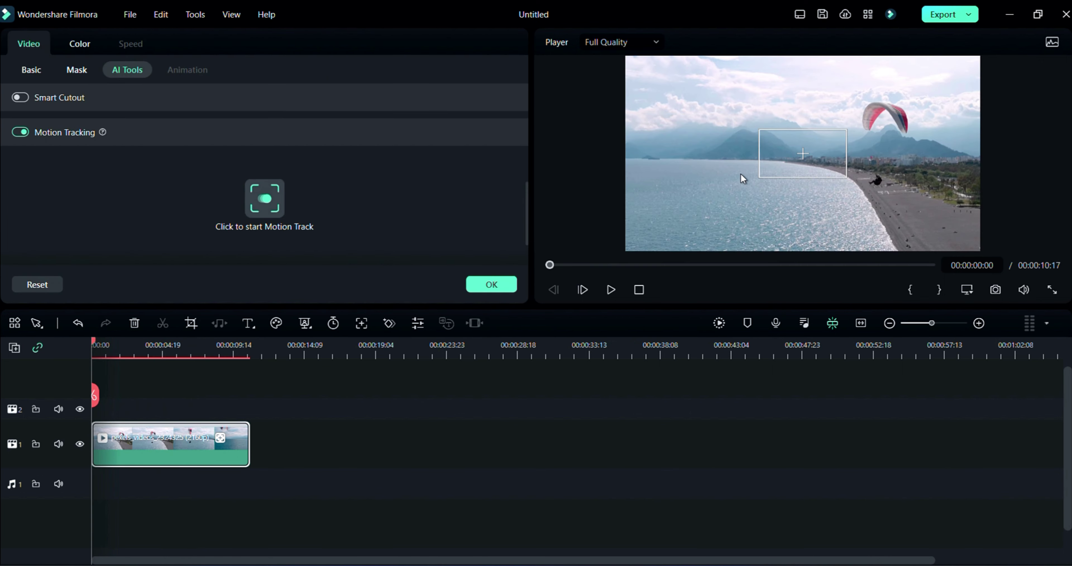
drag(811, 157, 873, 180)
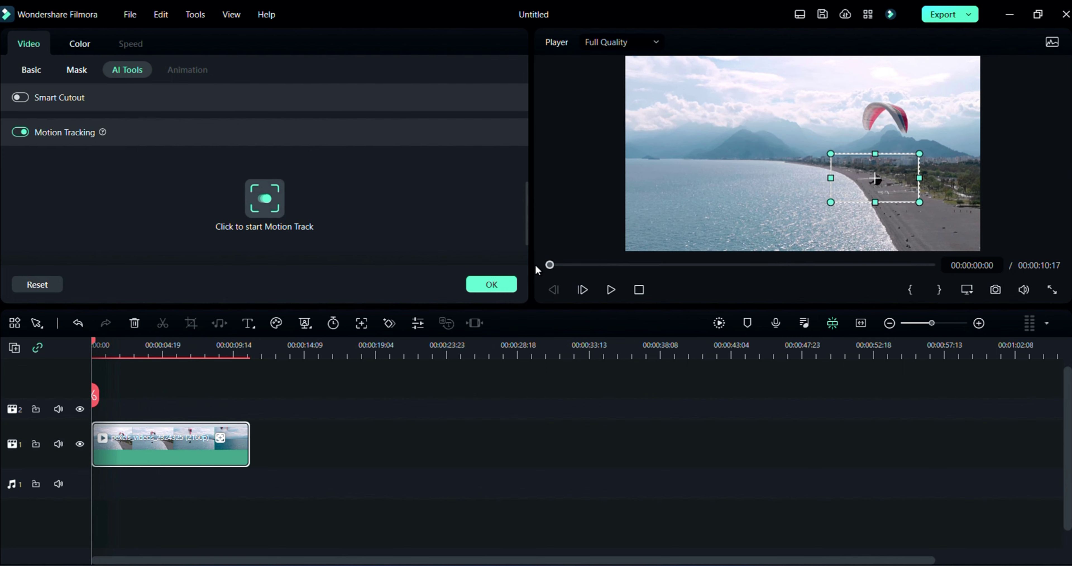
drag(534, 263, 438, 264)
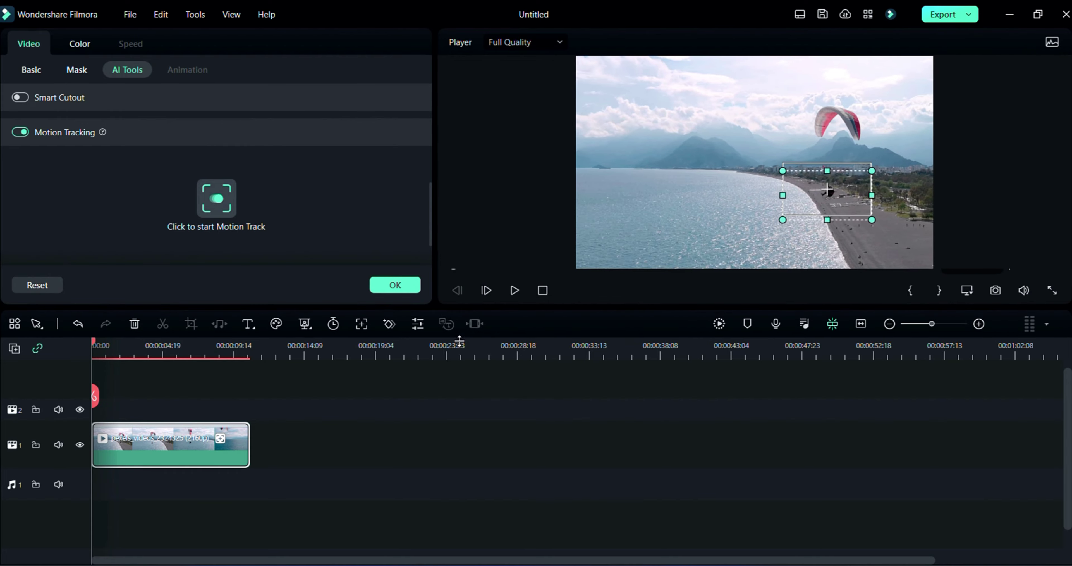
drag(461, 308, 462, 388)
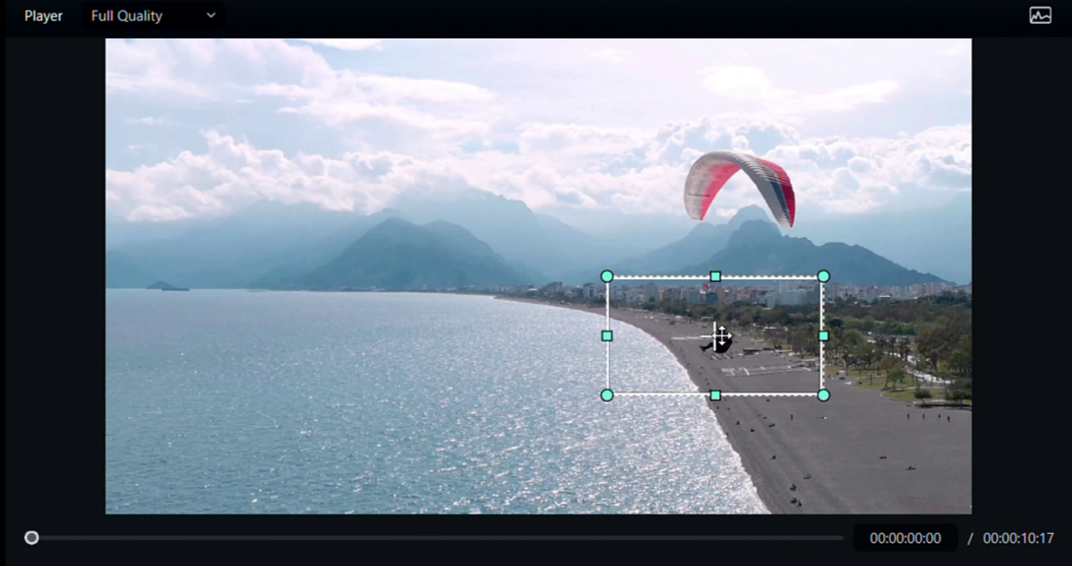
drag(722, 336, 730, 345)
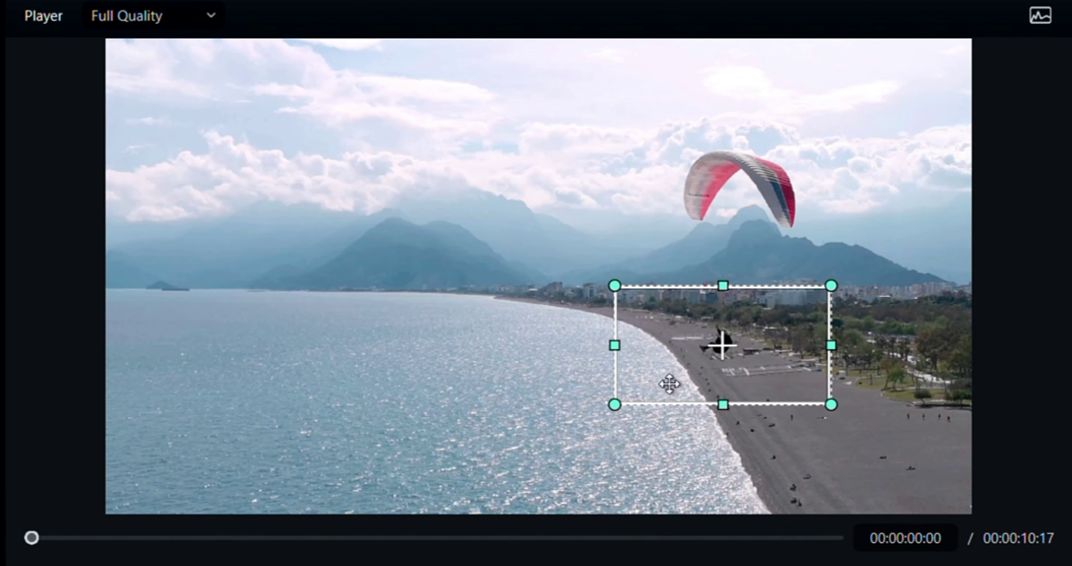
Shrink the tracking box to a small square tightly around the pilot and run the motion tracking.
drag(608, 408, 678, 370)
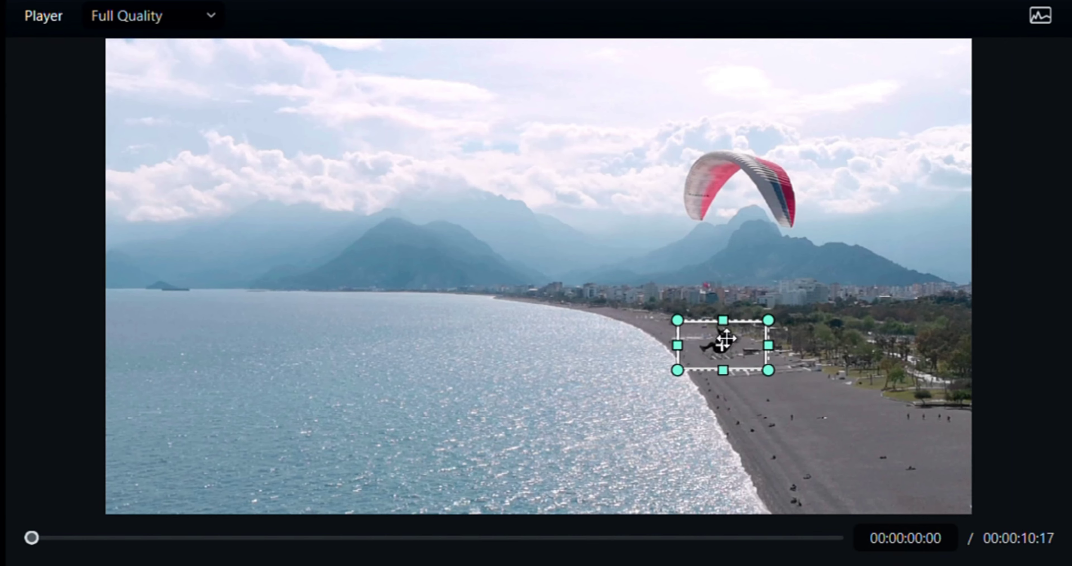
drag(725, 313, 726, 292)
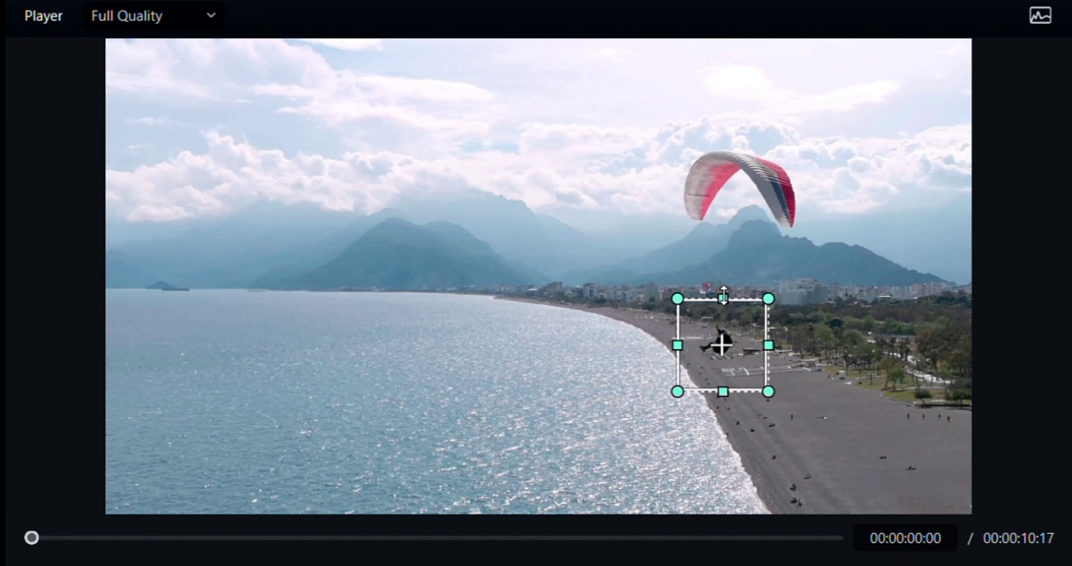
drag(678, 344, 700, 345)
drag(723, 388, 723, 367)
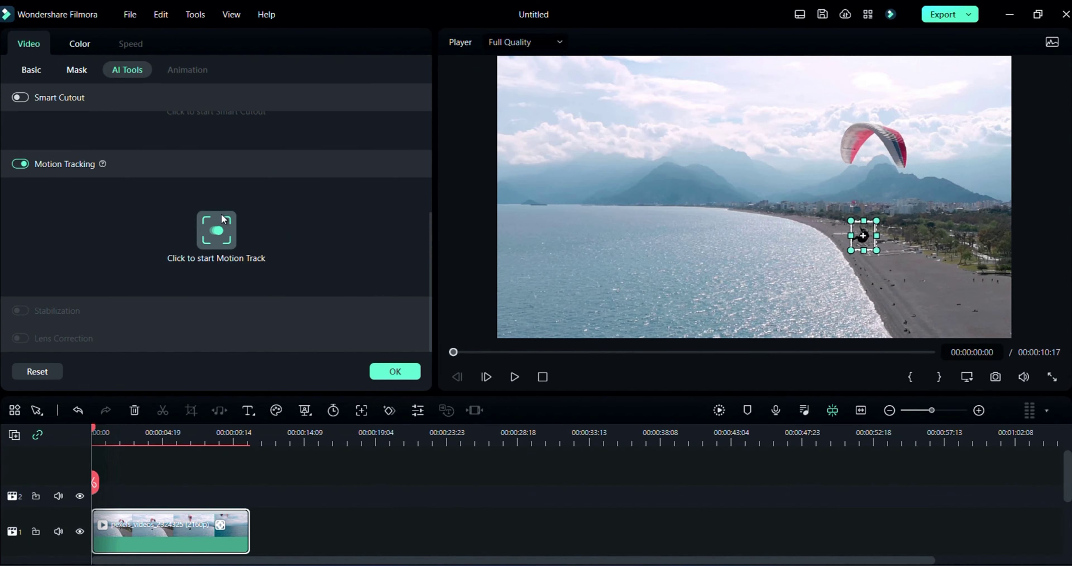
click(217, 233)
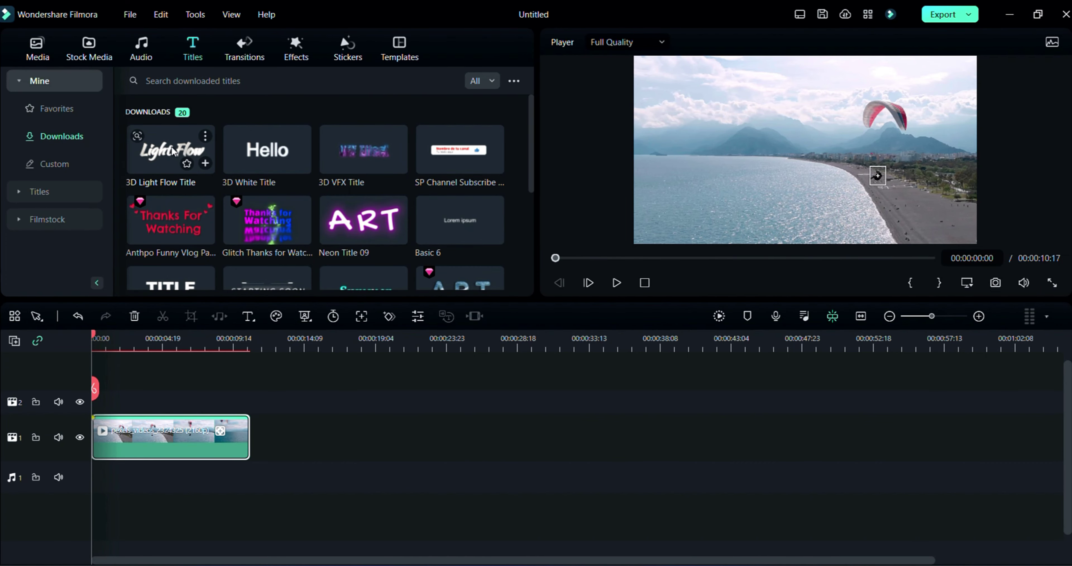
Add the 3D Light Flow Title on track 2 for the clip's full length and view it at 00:00:03:22.
drag(173, 151, 100, 406)
drag(191, 401, 249, 416)
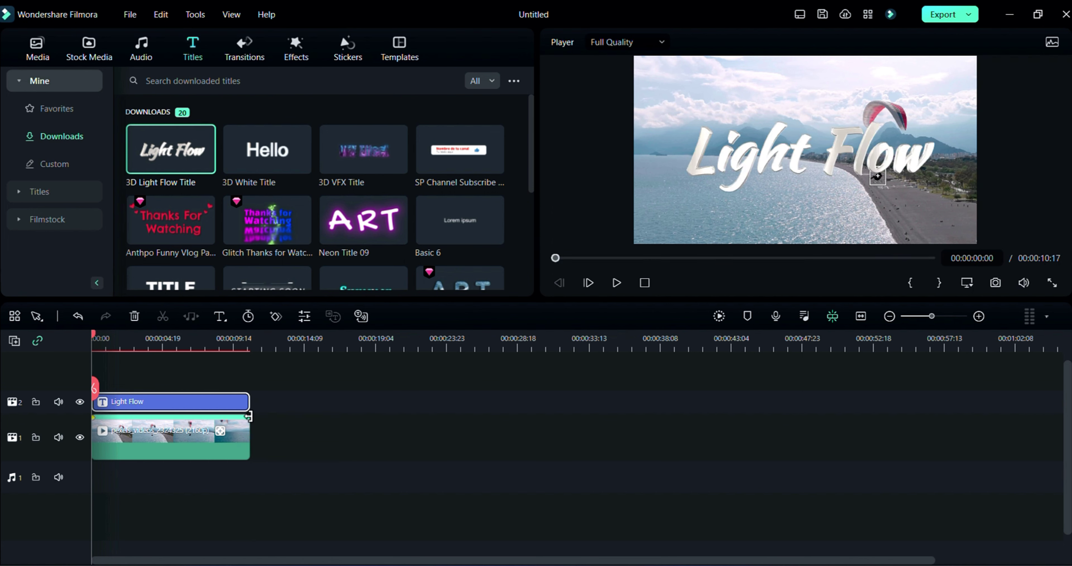
drag(100, 337, 149, 337)
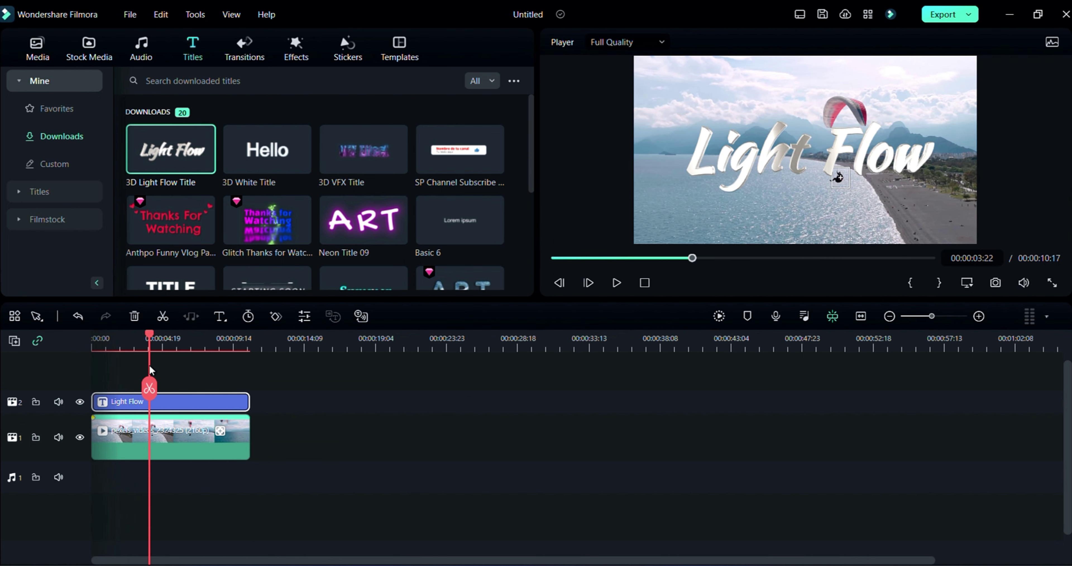
Replace the Light Flow title's text with "Motion Tracking".
double_click(172, 410)
drag(69, 133, 2, 135)
text(M)
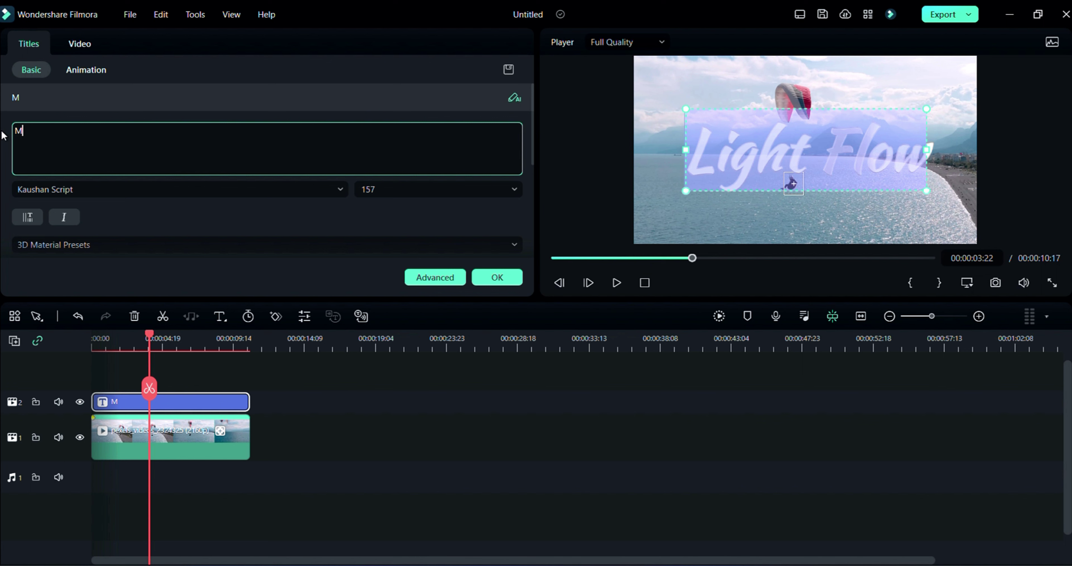
text(otion)
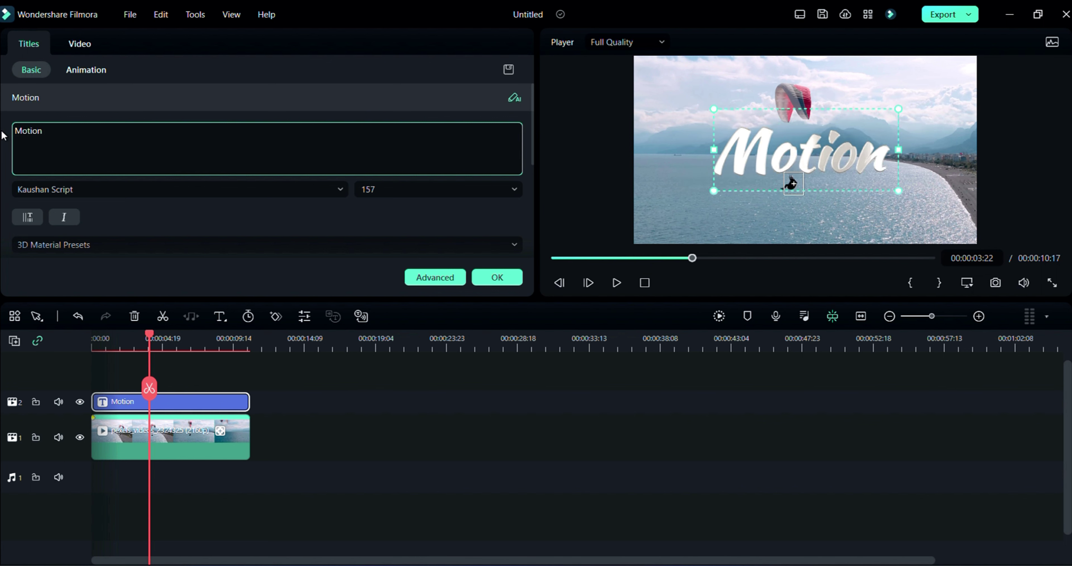
text( Track)
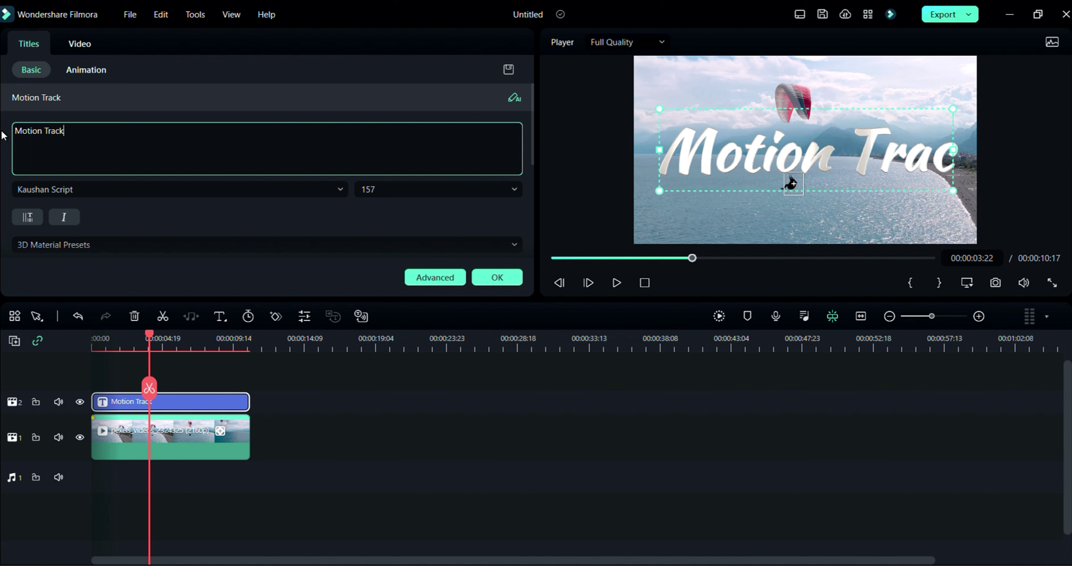
text(ing)
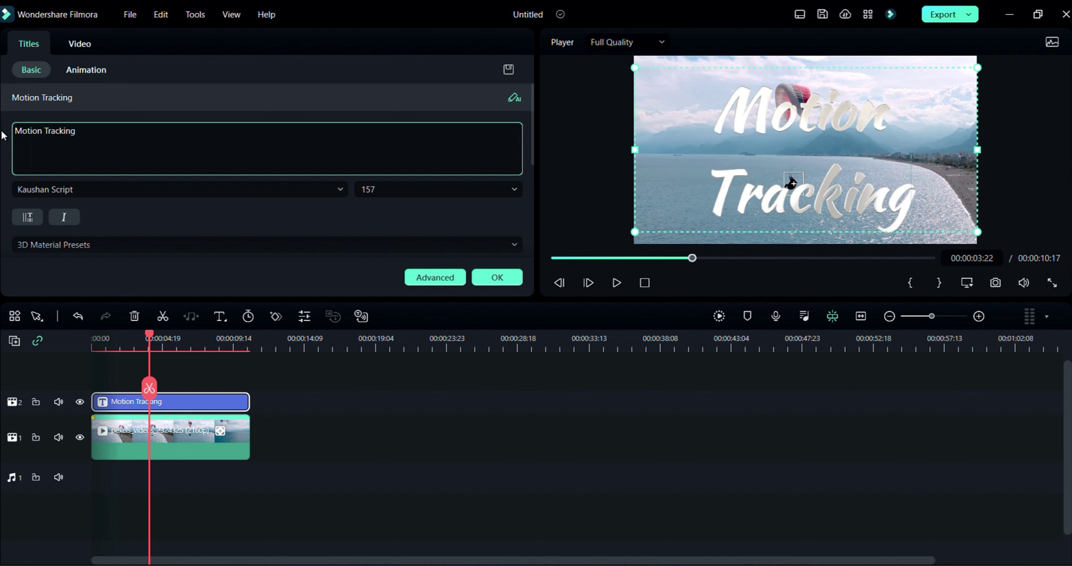
Set the title's font size to 56 and look through its remaining 3D settings.
click(396, 193)
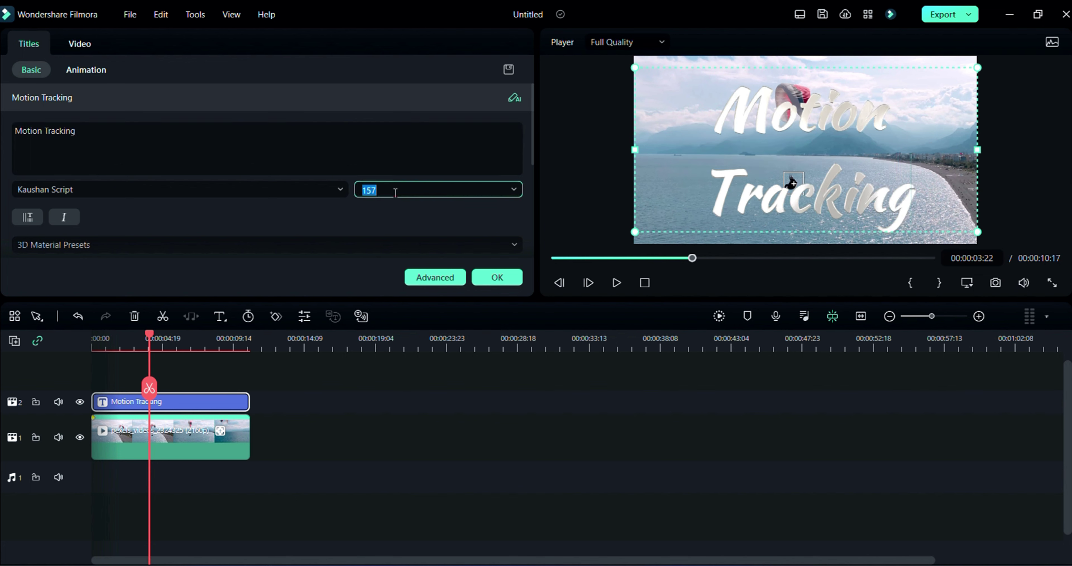
text(64)
key(Return)
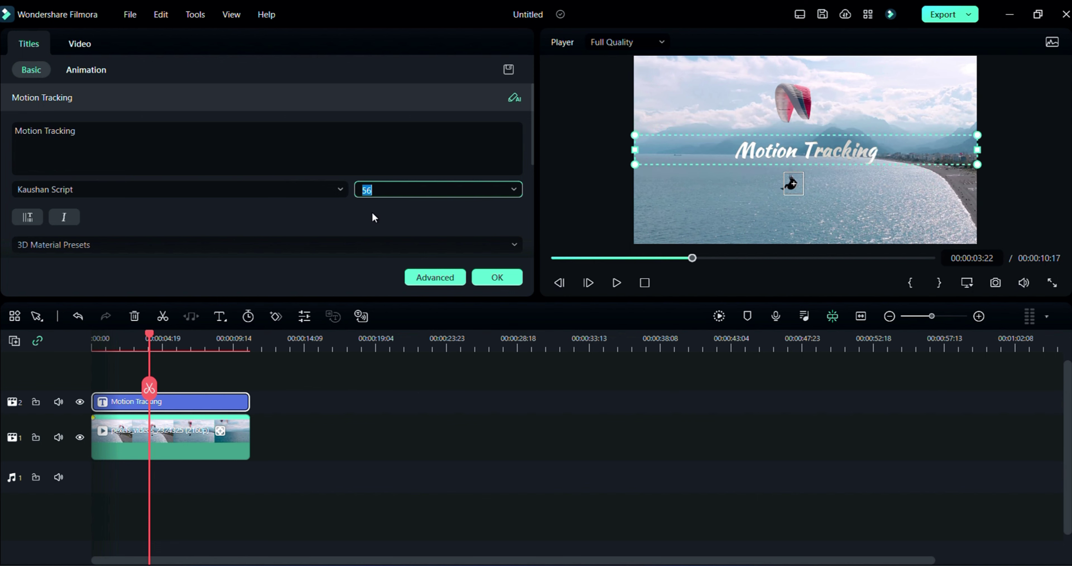
scroll(310, 219, down, 2)
scroll(291, 206, down, 2)
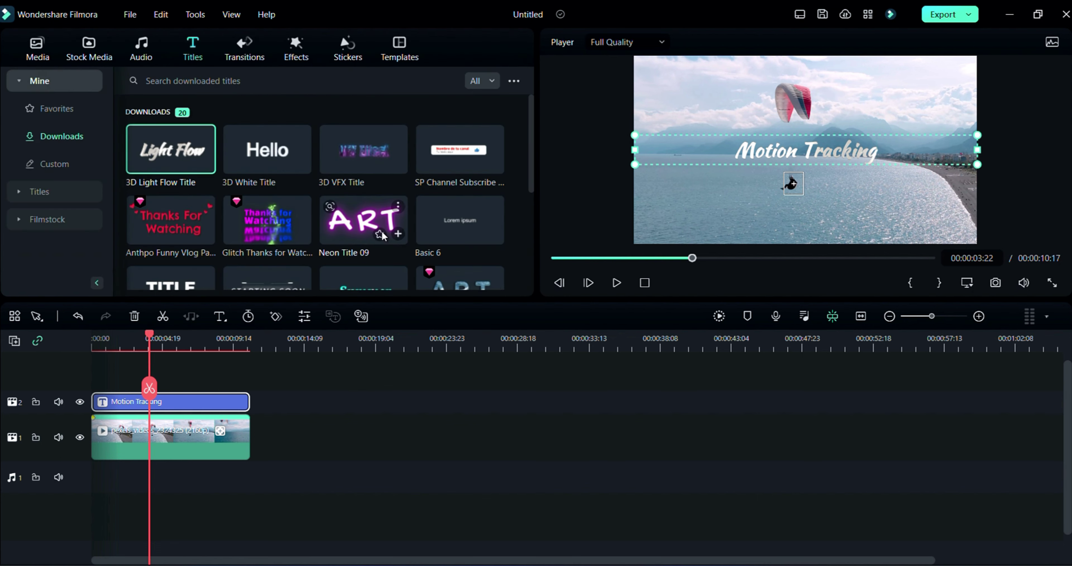
double_click(179, 401)
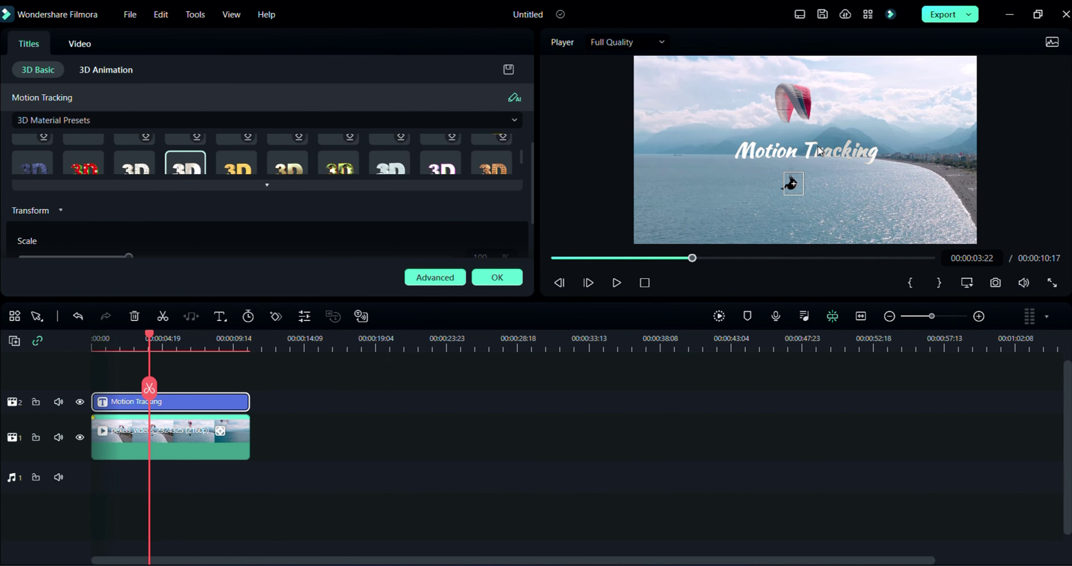
Link the 3D Light Flow Title to the paragliding clip's motion track.
double_click(194, 436)
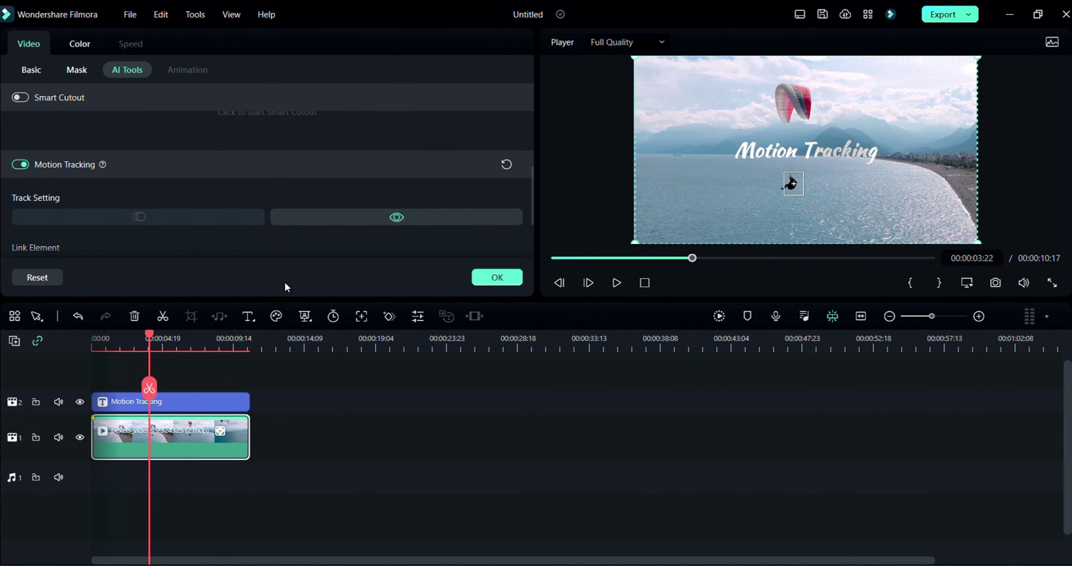
drag(279, 300, 281, 342)
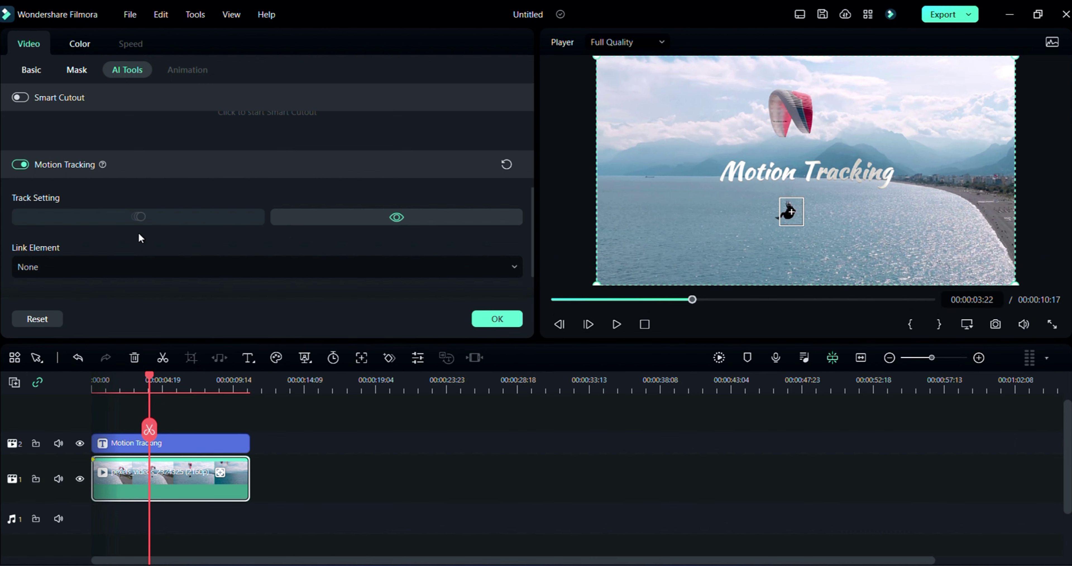
scroll(138, 234, down, 1)
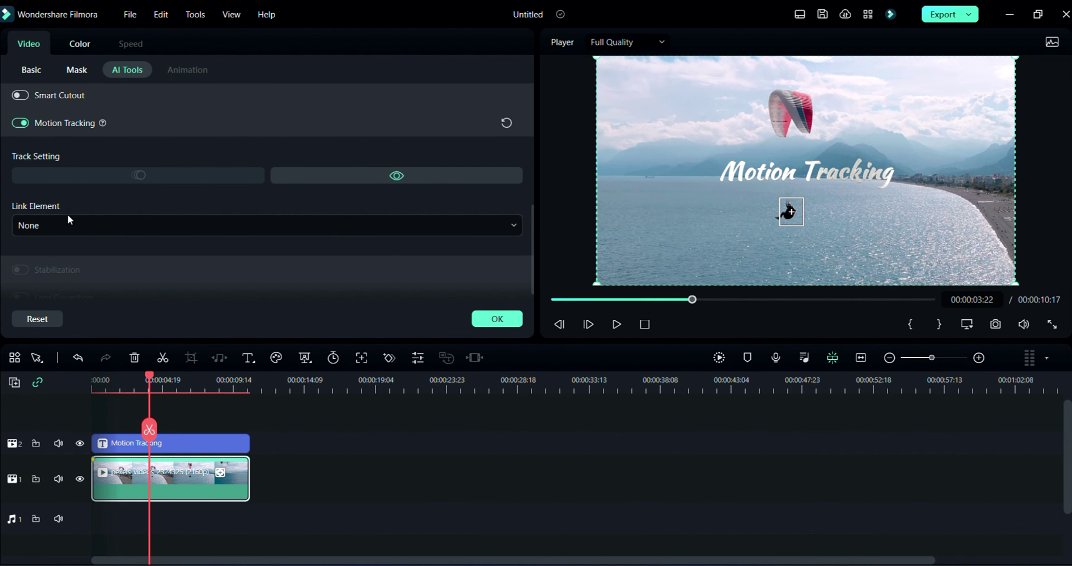
click(67, 221)
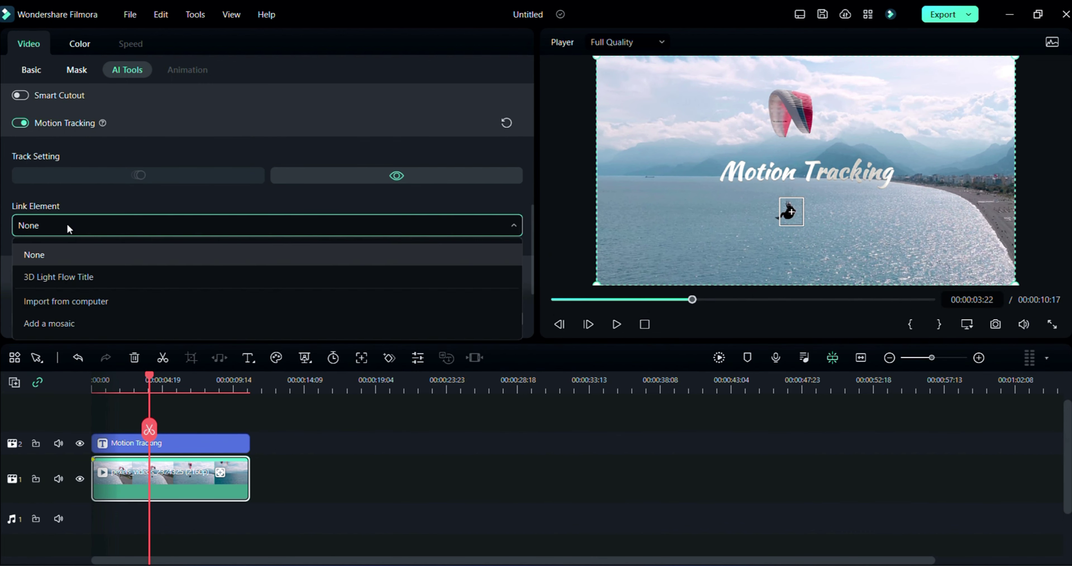
click(58, 275)
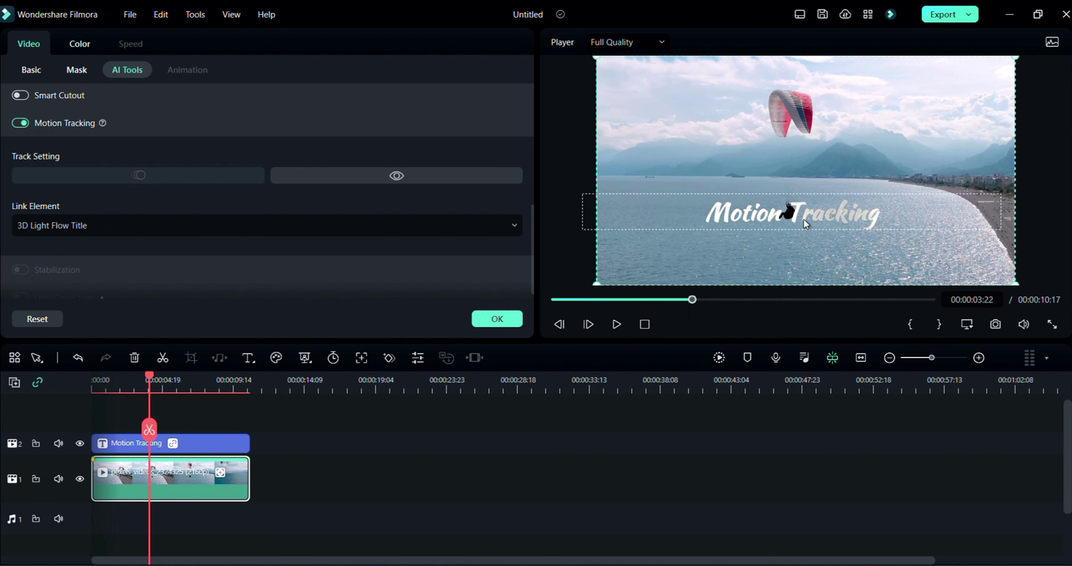
Scale the linked title to 74% and, at the first frame, move it just below the pilot.
click(780, 216)
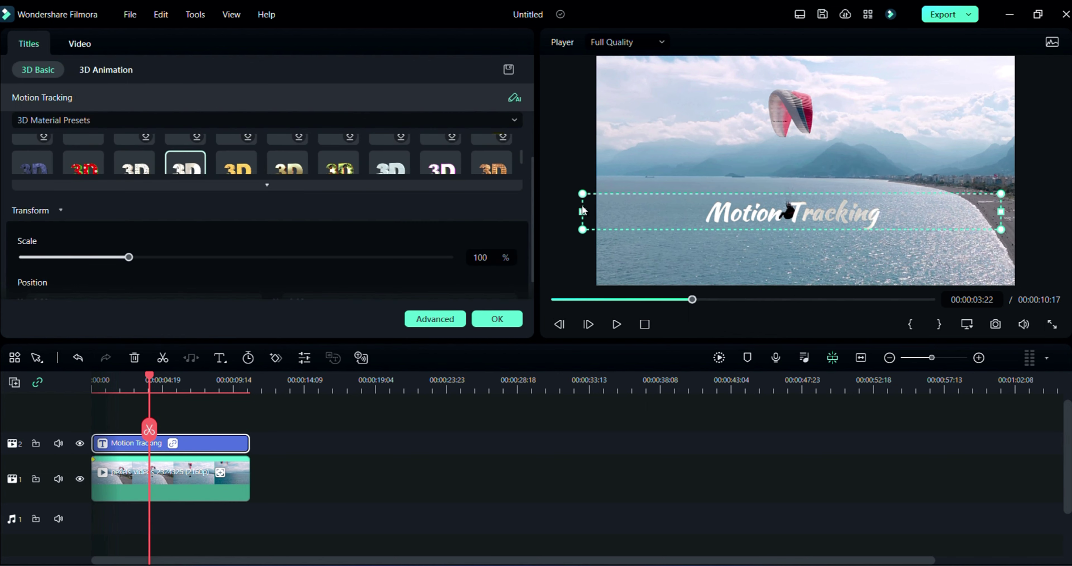
drag(621, 202, 693, 206)
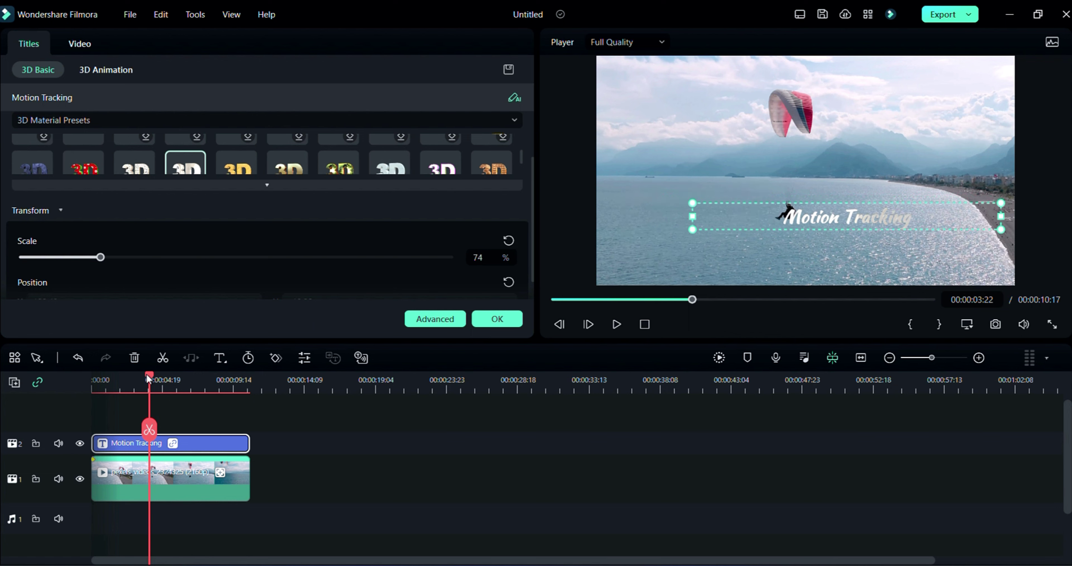
click(93, 383)
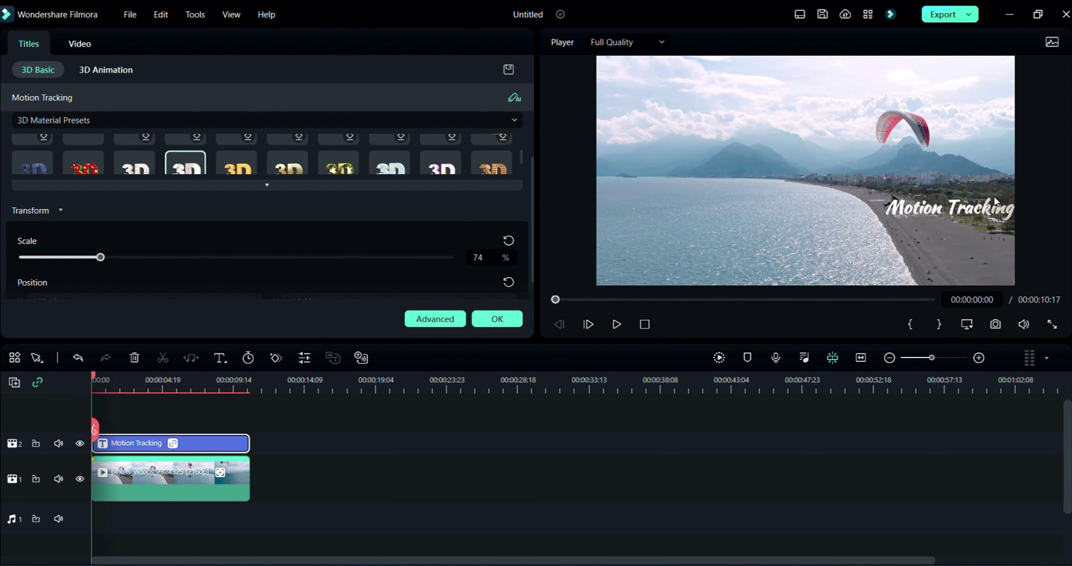
click(917, 212)
drag(942, 213, 895, 223)
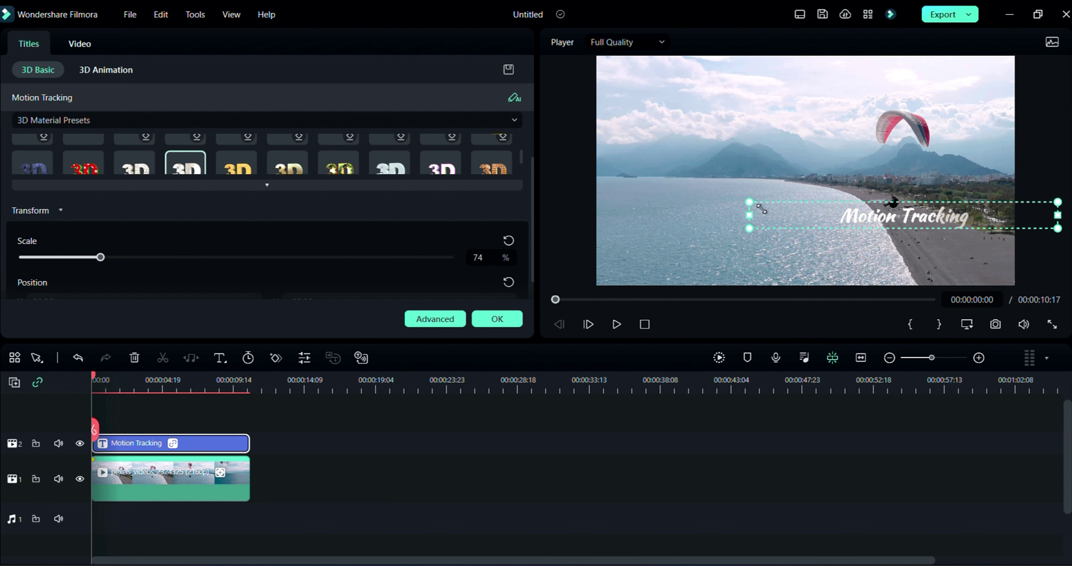